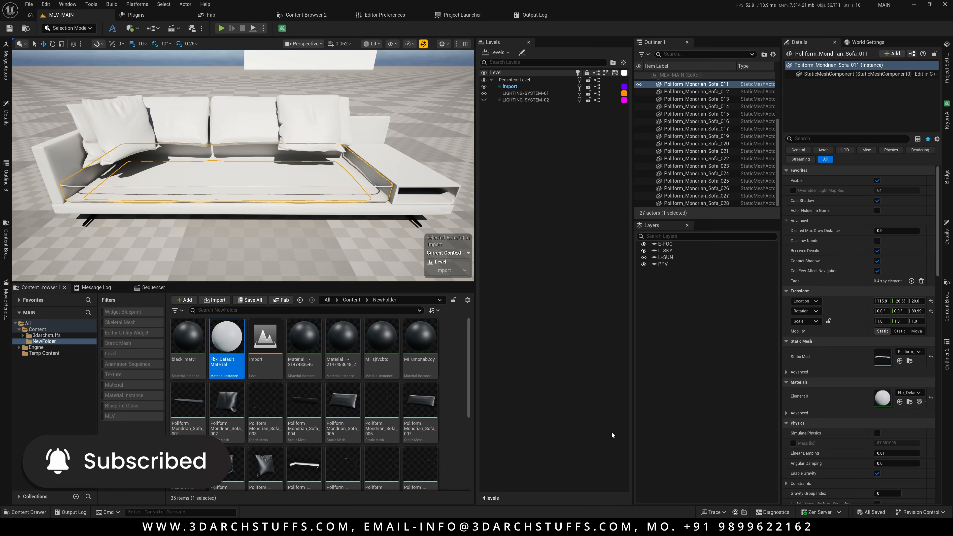
# Step: Review the chat screenshot about the damaged sofa and examine the selected seat cushion up close in the level
pyautogui.hotkey('alt', 'Tab')
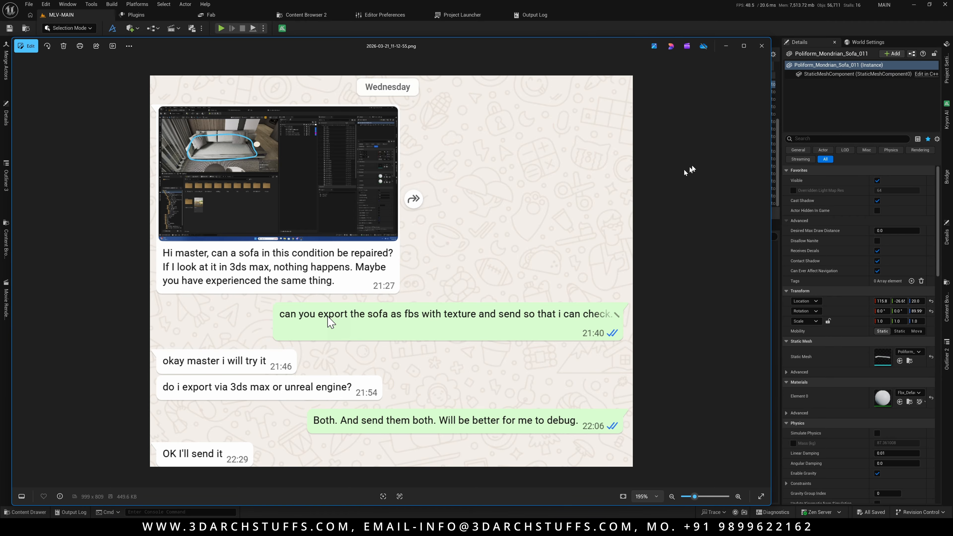
pyautogui.moveTo(772, 104); pyautogui.dragTo(780, 103)
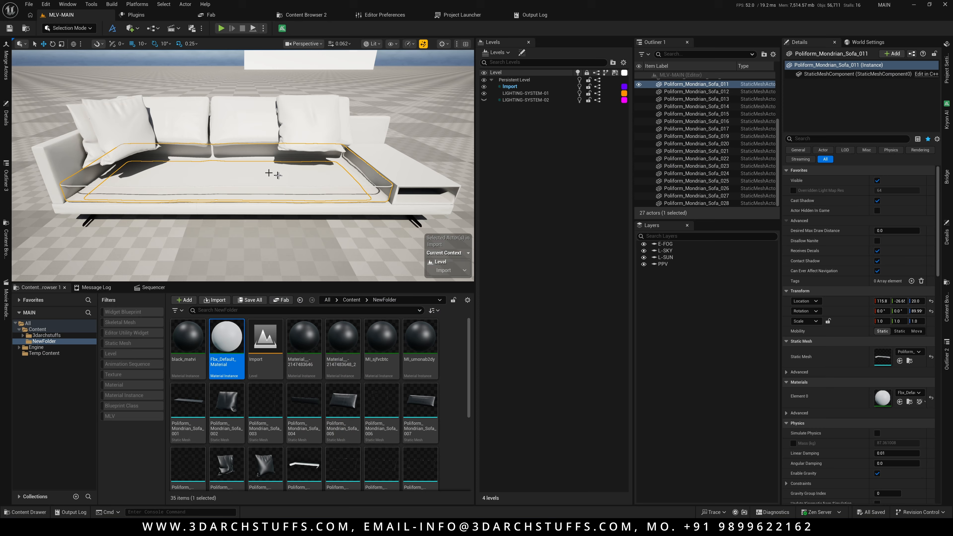
pyautogui.moveTo(274, 172)
pyautogui.mouseDown(button='right')
pyautogui.moveTo(263, 179)
pyautogui.moveTo(287, 167)
pyautogui.moveTo(266, 178)
pyautogui.mouseUp(button='right')
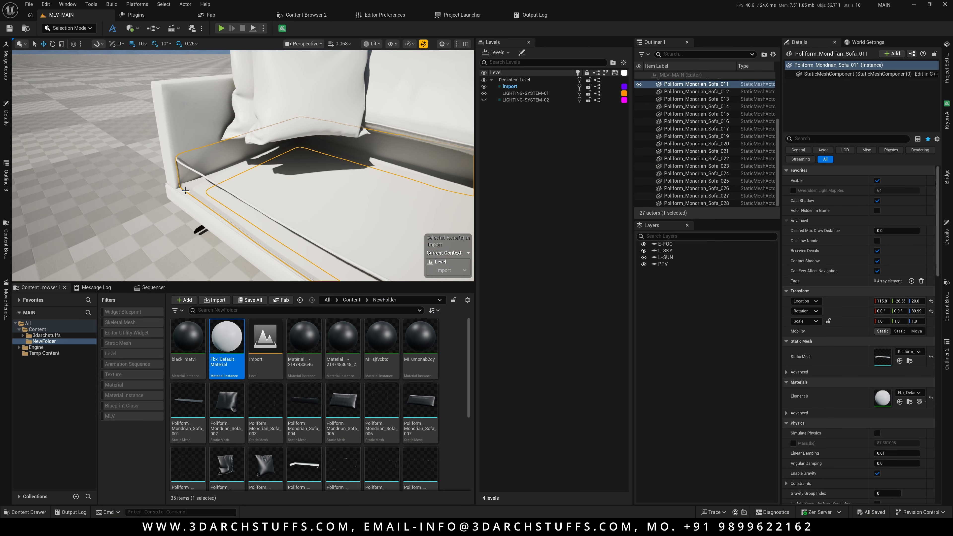
pyautogui.moveTo(181, 180); pyautogui.dragTo(220, 162, button='right')
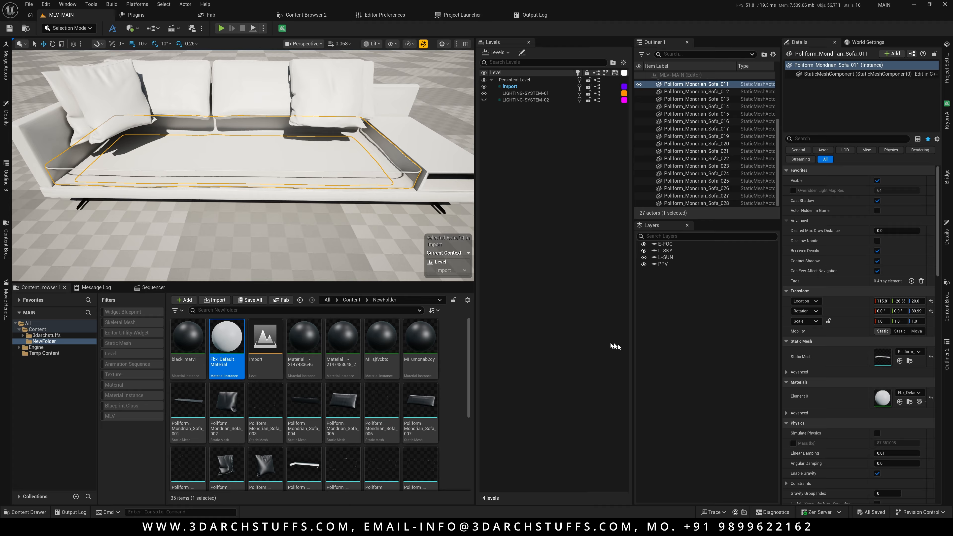
# Step: Inspect the seat cushion's Fbx_Default_Material instance and its parent FBXLegacyPhongSurfaceMaterial, locating the parent among the assets
pyautogui.doubleClick(884, 398)
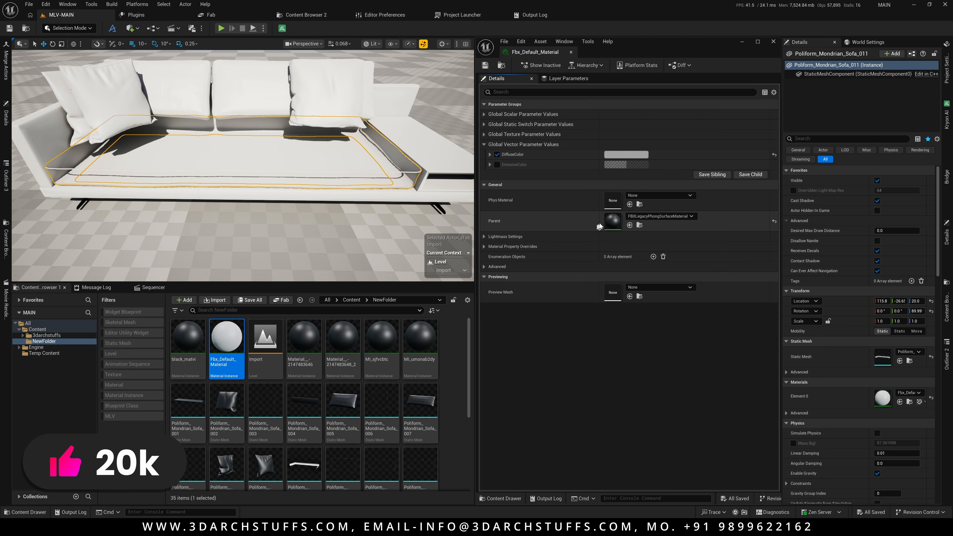
pyautogui.doubleClick(612, 222)
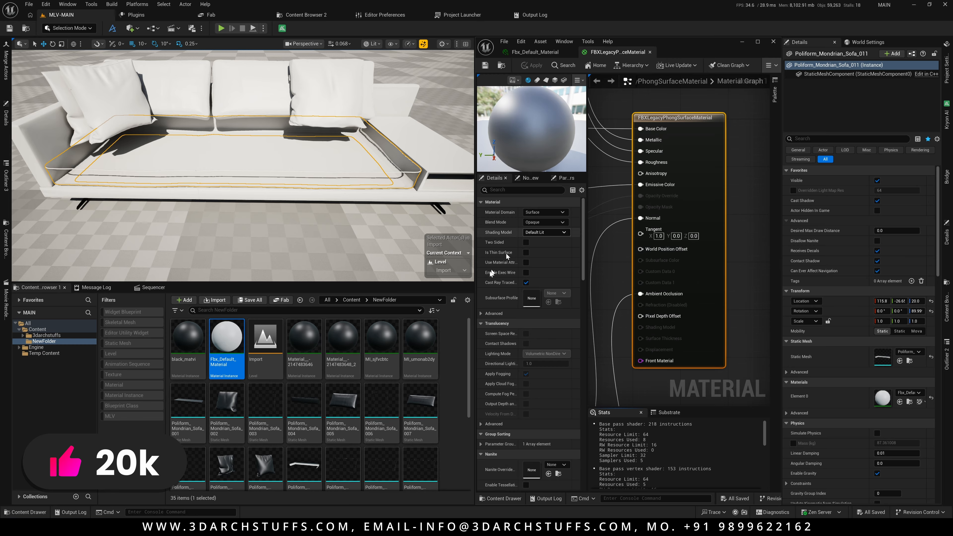
pyautogui.click(501, 66)
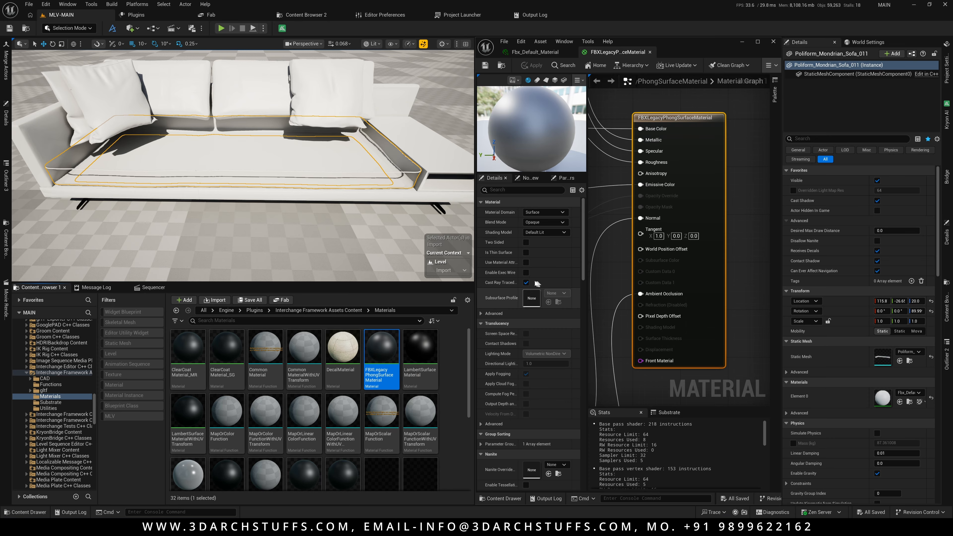
pyautogui.click(544, 52)
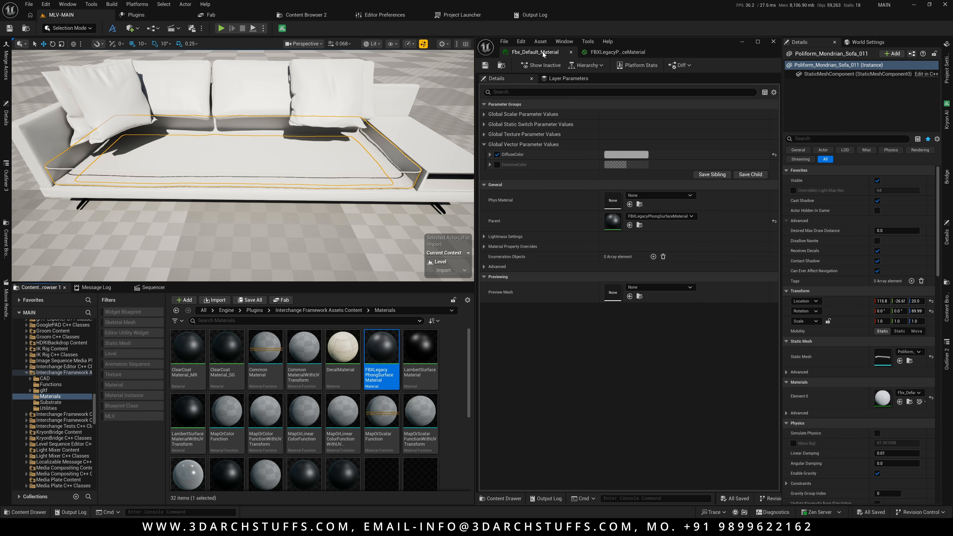
pyautogui.doubleClick(881, 399)
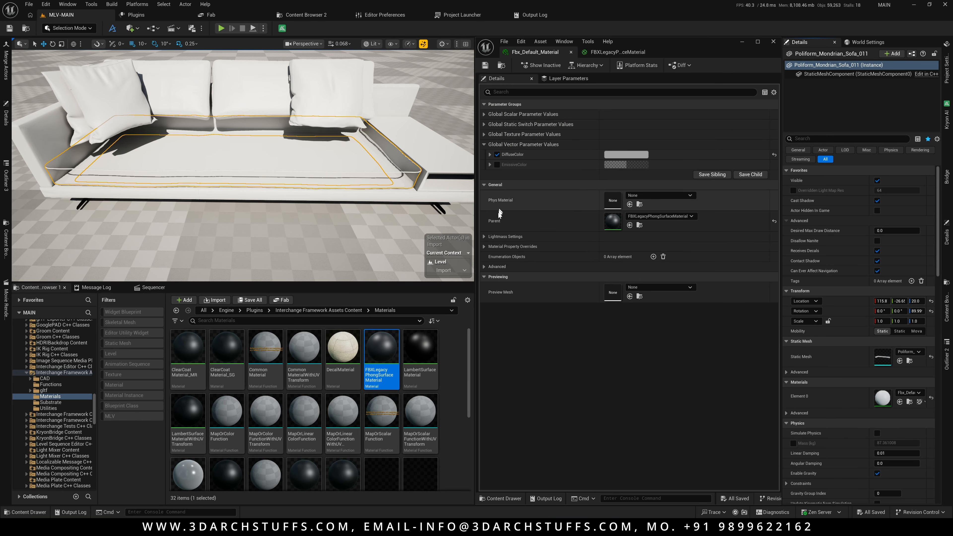
# Step: Try the Two Sided property override on Fbx_Default_Material and check the seat cushion from several angles
pyautogui.click(484, 247)
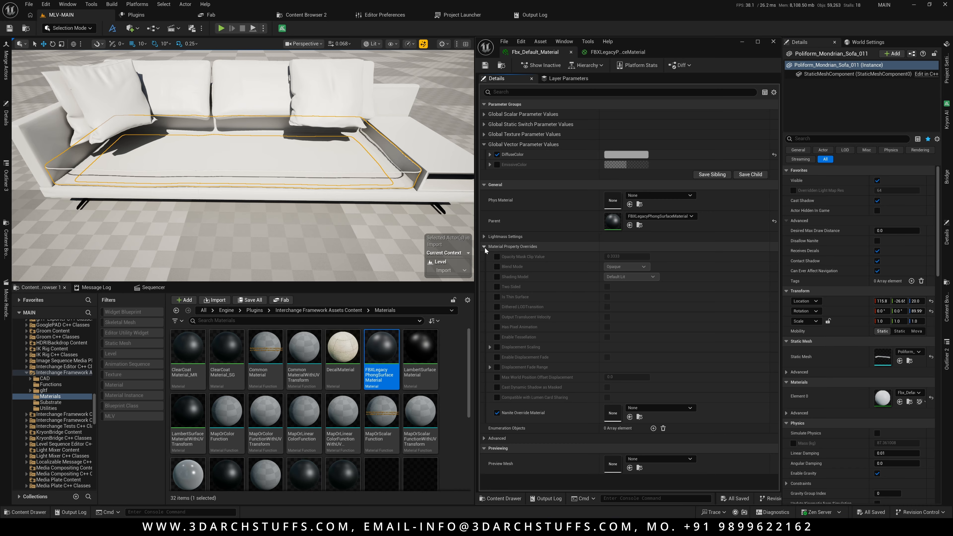
pyautogui.click(497, 287)
pyautogui.click(607, 287)
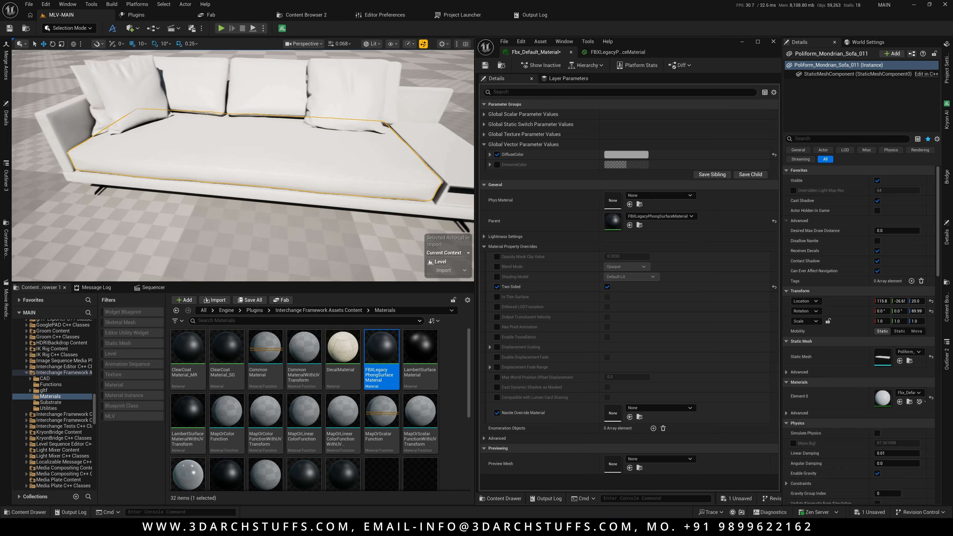
pyautogui.moveTo(243, 165)
pyautogui.mouseDown(button='right')
pyautogui.moveTo(243, 147)
pyautogui.moveTo(285, 150)
pyautogui.moveTo(233, 159)
pyautogui.mouseUp(button='right')
pyautogui.moveTo(332, 148); pyautogui.dragTo(361, 170, button='right')
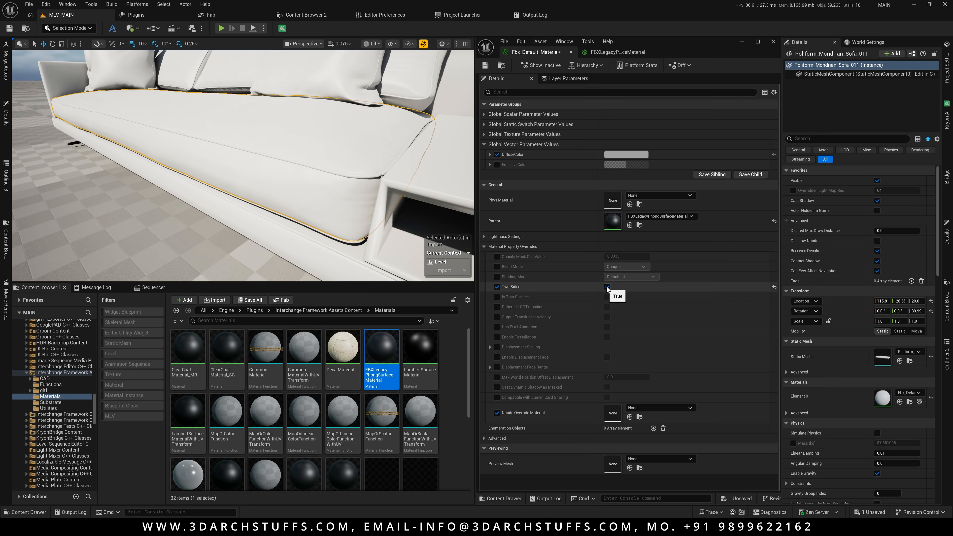
pyautogui.moveTo(379, 218)
pyautogui.mouseDown(button='right')
pyautogui.moveTo(406, 240)
pyautogui.moveTo(369, 224)
pyautogui.mouseUp(button='right')
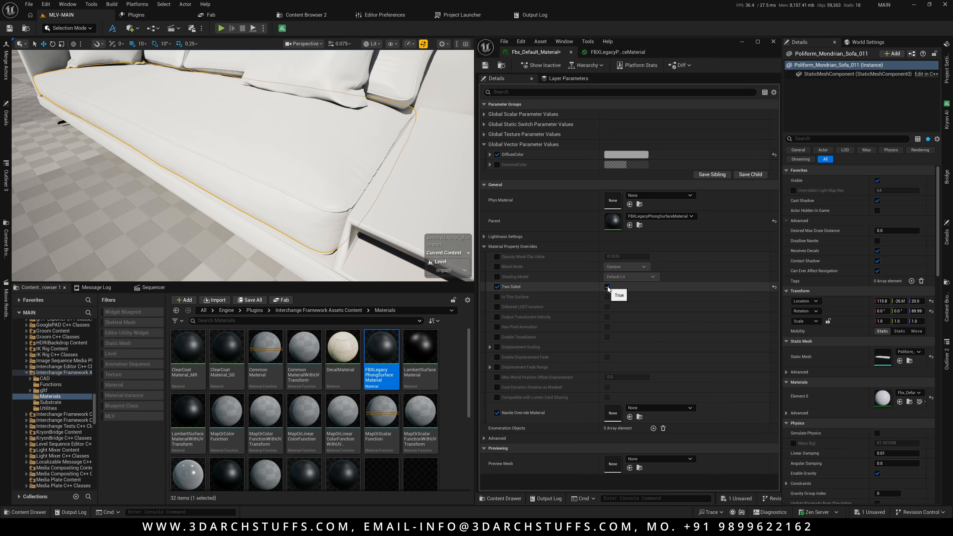
# Step: Remove the Two Sided override from Fbx_Default_Material and close the material editor
pyautogui.click(608, 287)
pyautogui.click(497, 287)
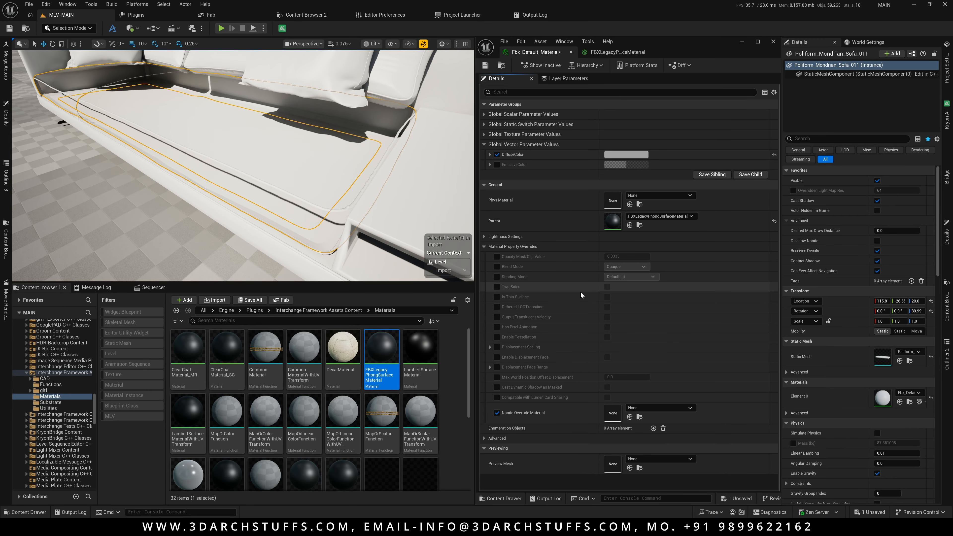
pyautogui.click(773, 42)
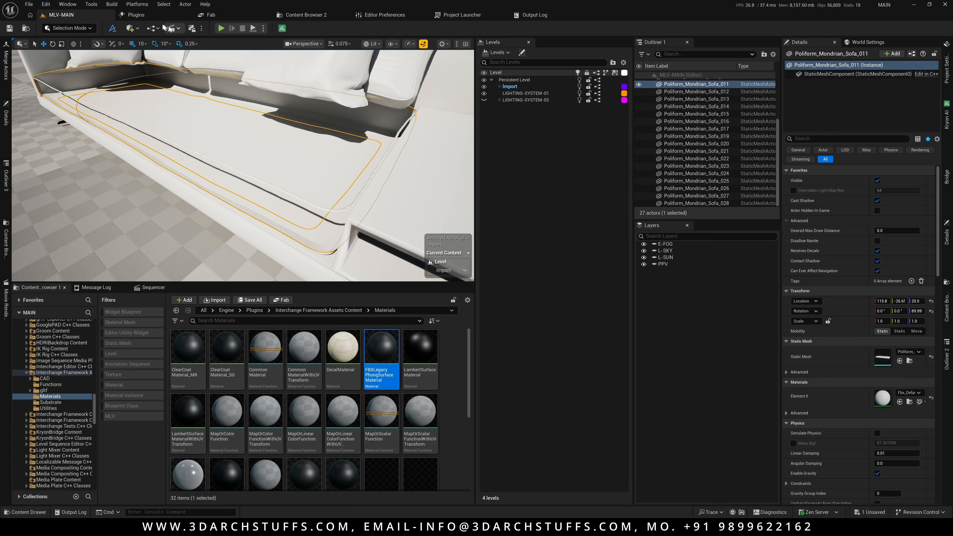
# Step: Switch to Modeling mode and start the Normals tool on the selected seat cushion
pyautogui.click(70, 28)
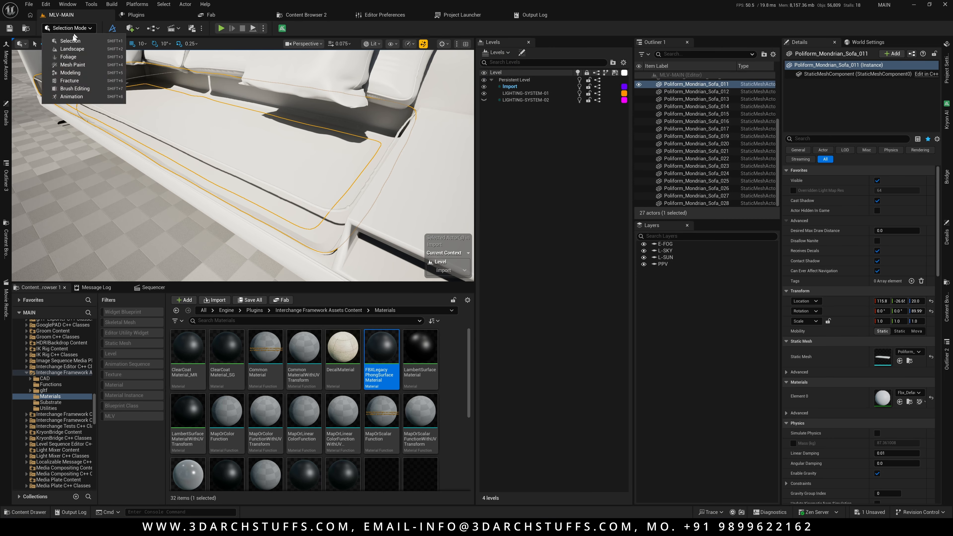
pyautogui.click(70, 73)
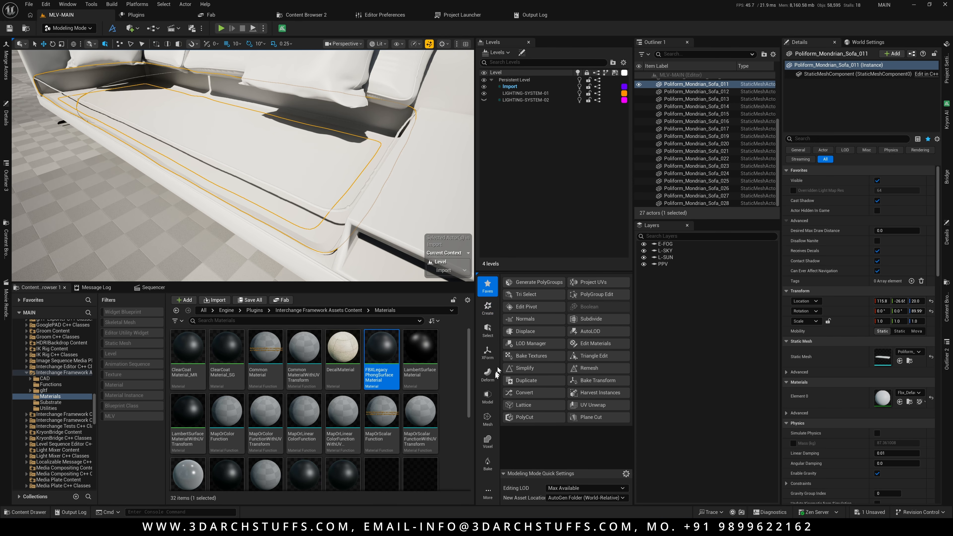
pyautogui.click(488, 419)
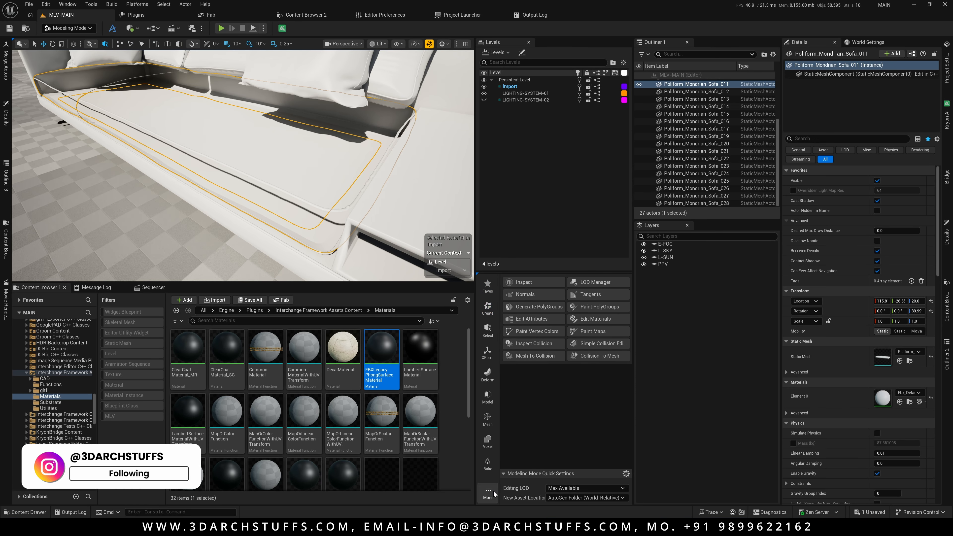
pyautogui.click(491, 493)
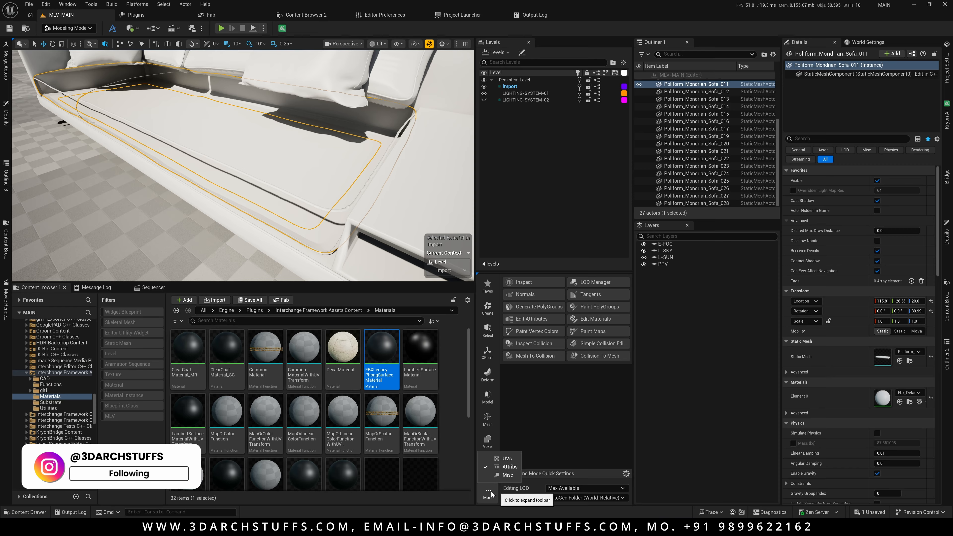
pyautogui.rightClick(533, 302)
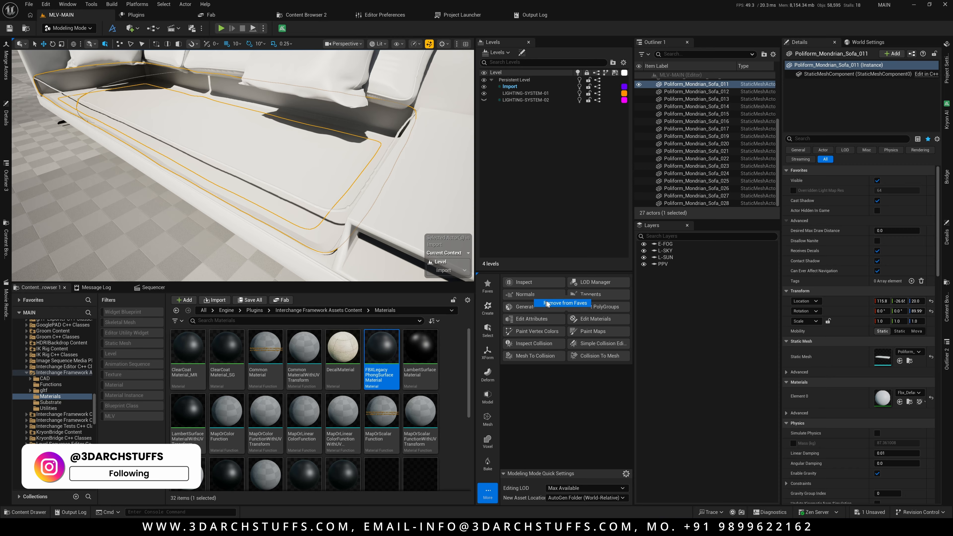
pyautogui.click(487, 288)
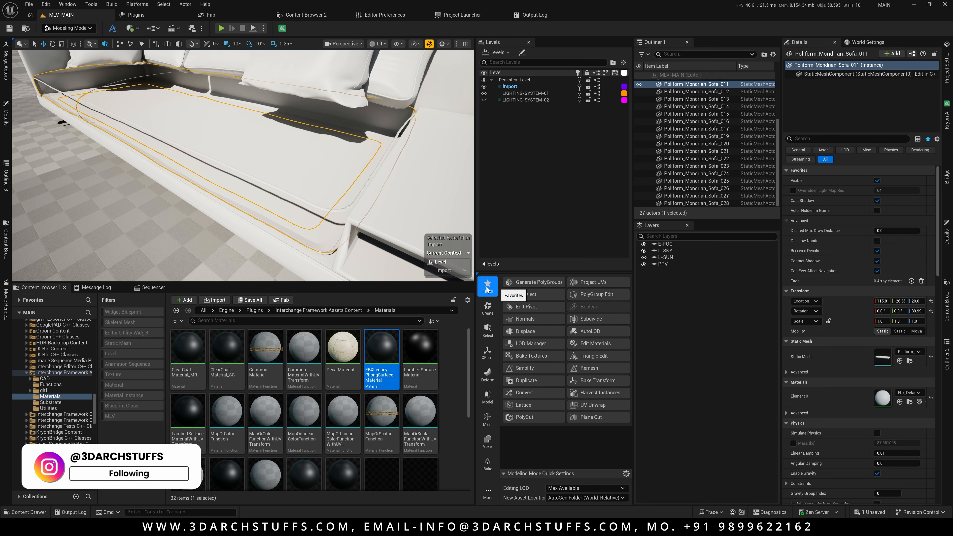
pyautogui.click(531, 319)
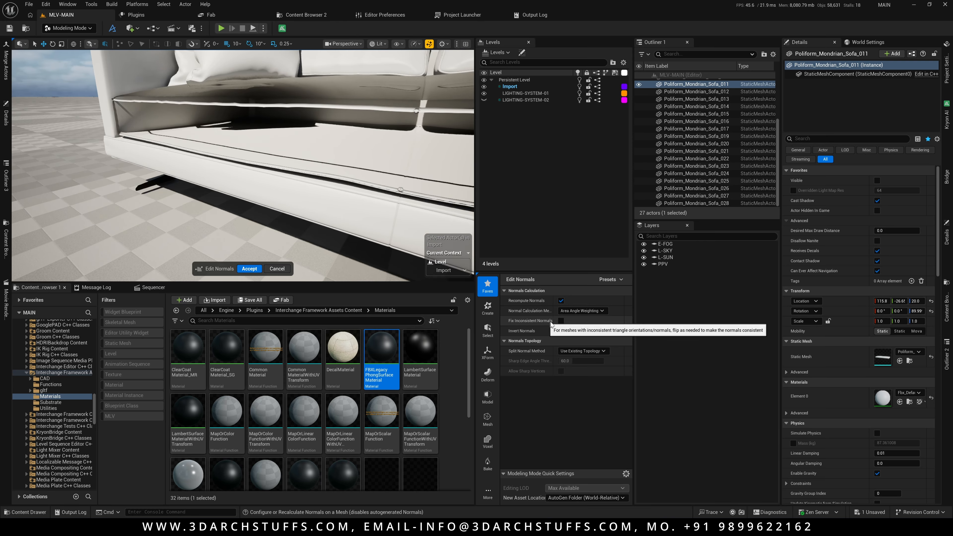
# Step: Compare the Fix Inconsistent Normals and Invert Normals options on the seat cushion, leaving both off
pyautogui.click(561, 321)
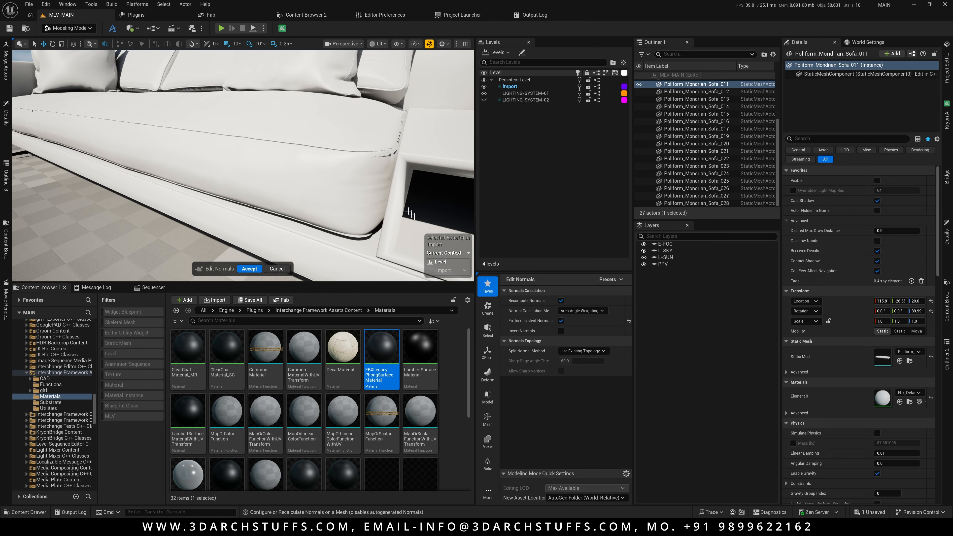
pyautogui.click(562, 321)
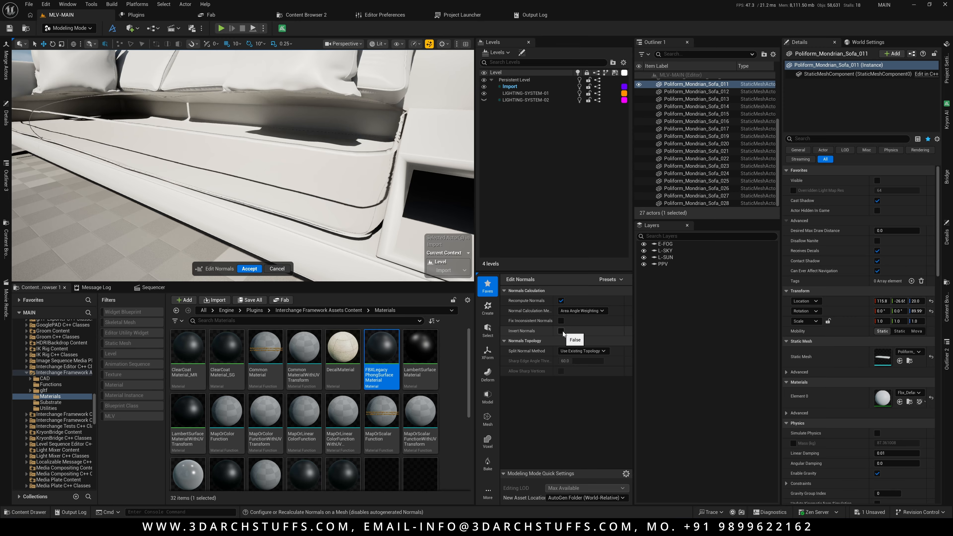
pyautogui.click(562, 331)
pyautogui.click(563, 332)
pyautogui.click(562, 331)
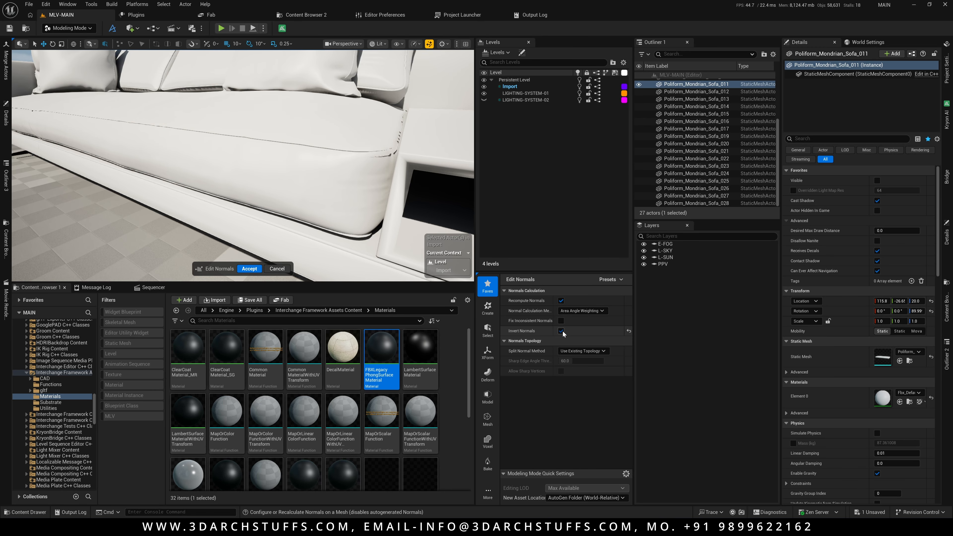
pyautogui.click(562, 331)
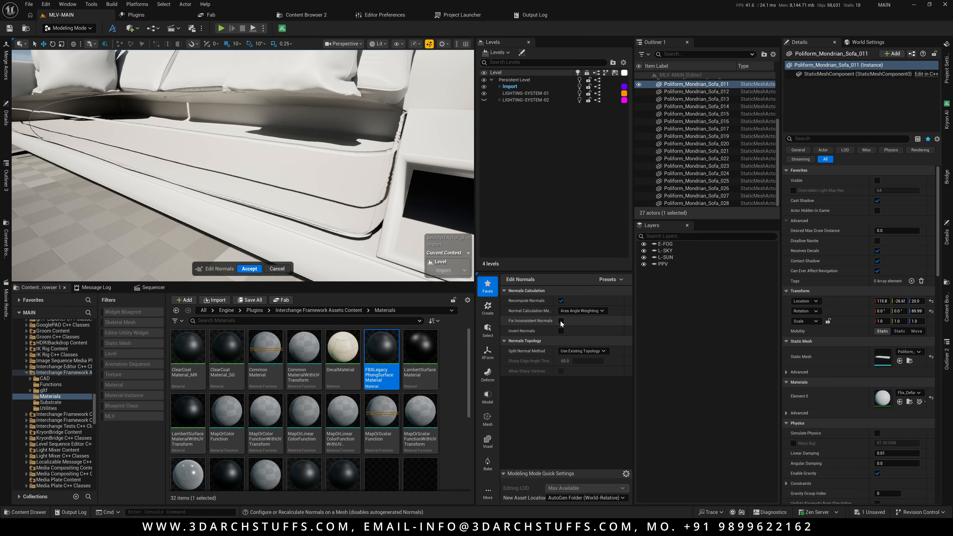
# Step: Recompute the seat cushion's normals with Fix Inconsistent Normals enabled, check the cushion all around, and accept the edit
pyautogui.click(561, 321)
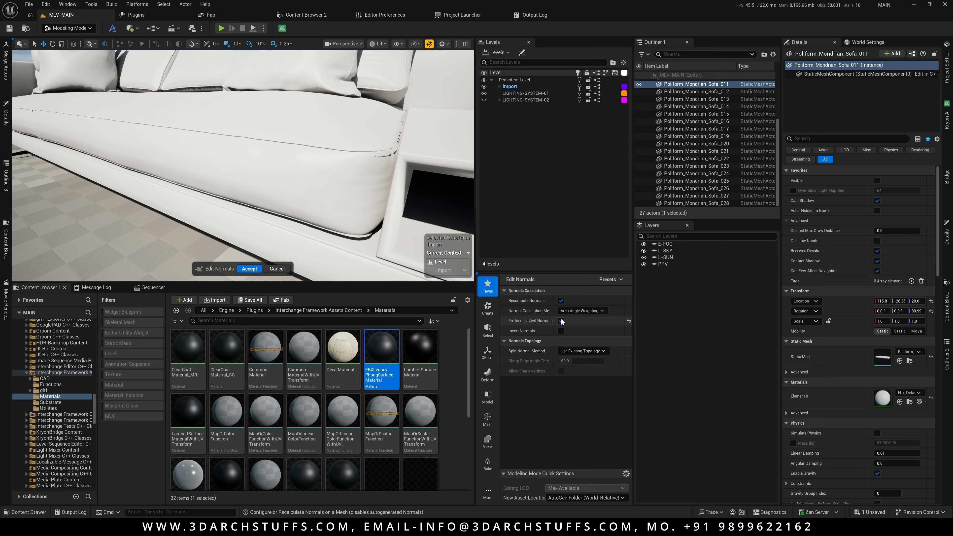
pyautogui.moveTo(301, 166); pyautogui.dragTo(259, 181, button='right')
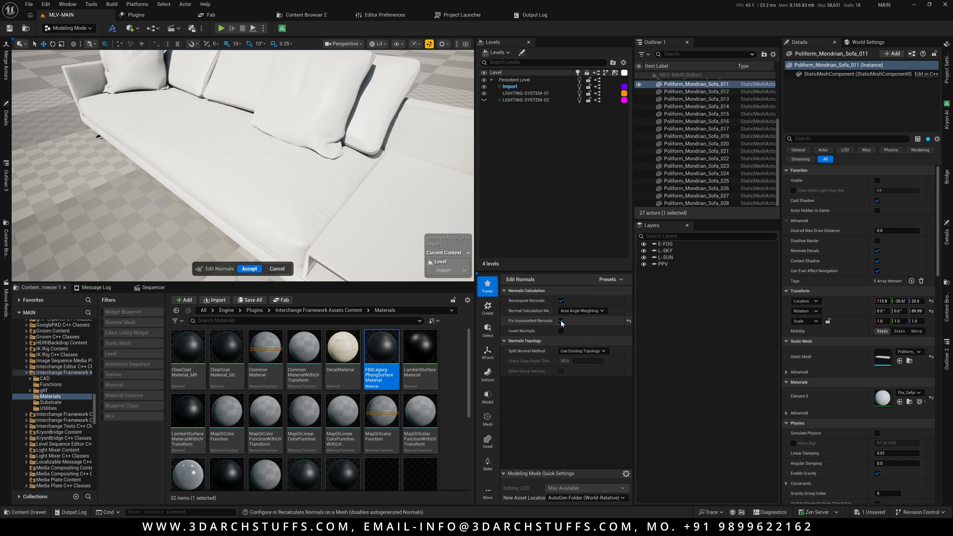
pyautogui.moveTo(301, 210); pyautogui.dragTo(281, 194, button='right')
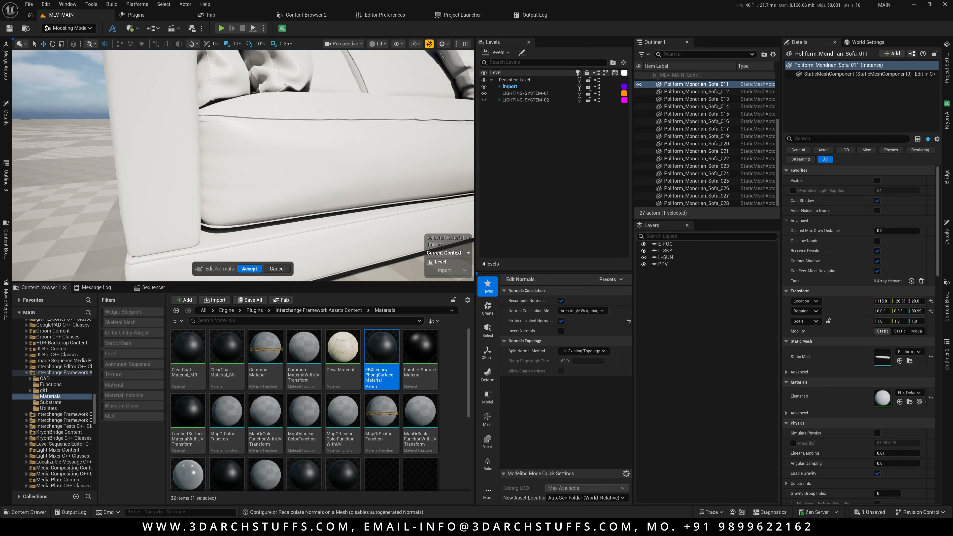
pyautogui.moveTo(251, 155); pyautogui.dragTo(270, 161, button='right')
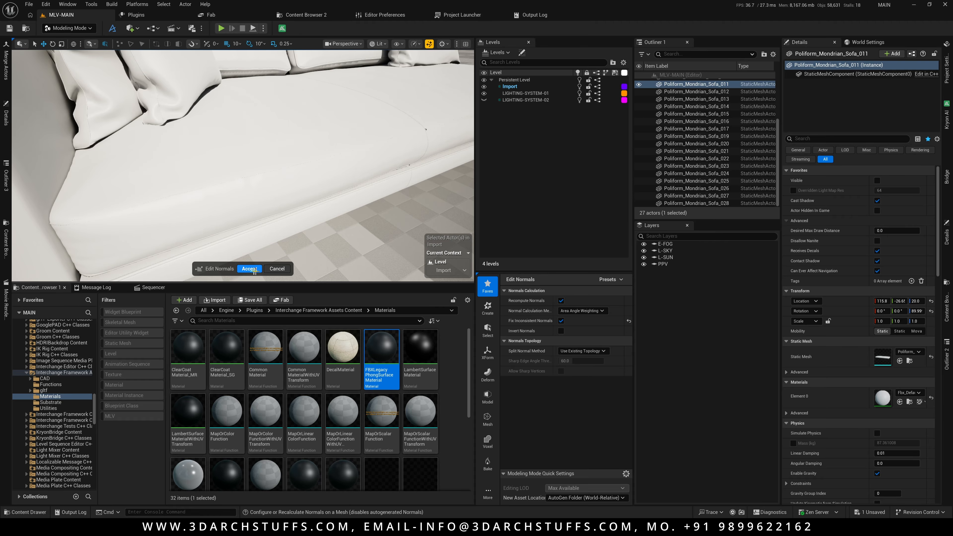
pyautogui.click(250, 269)
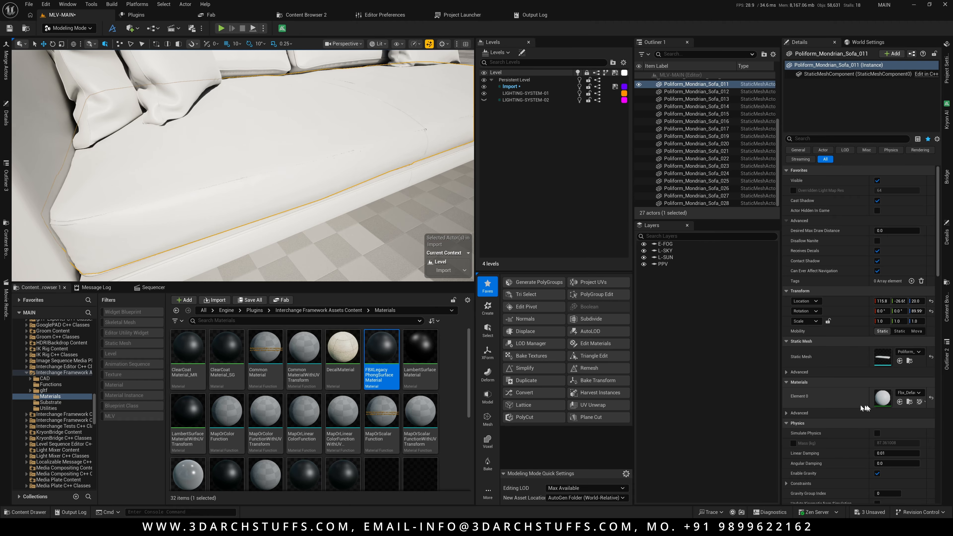
# Step: Reopen Fbx_Default_Material and compare the repaired seat cushion's seams with Two Sided on and off
pyautogui.doubleClick(880, 402)
pyautogui.click(498, 286)
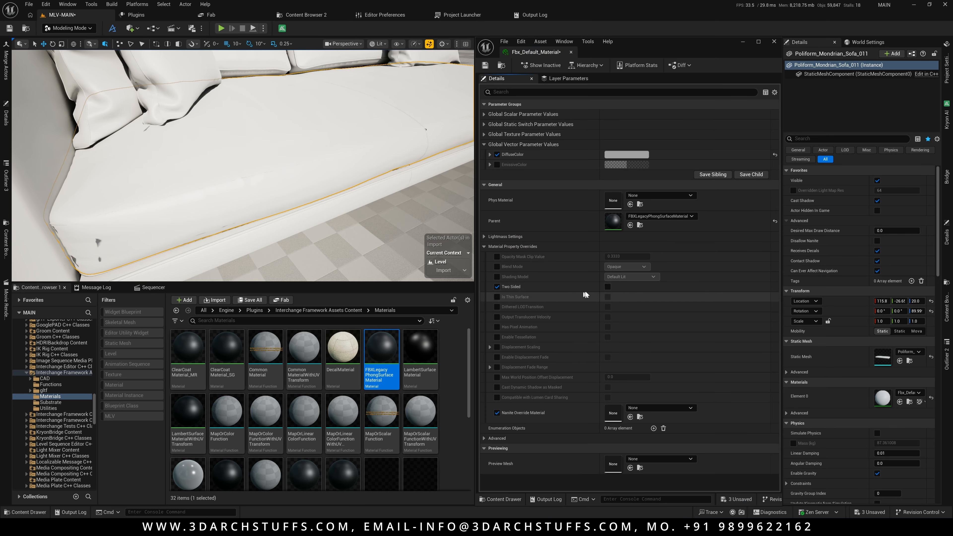
pyautogui.click(608, 287)
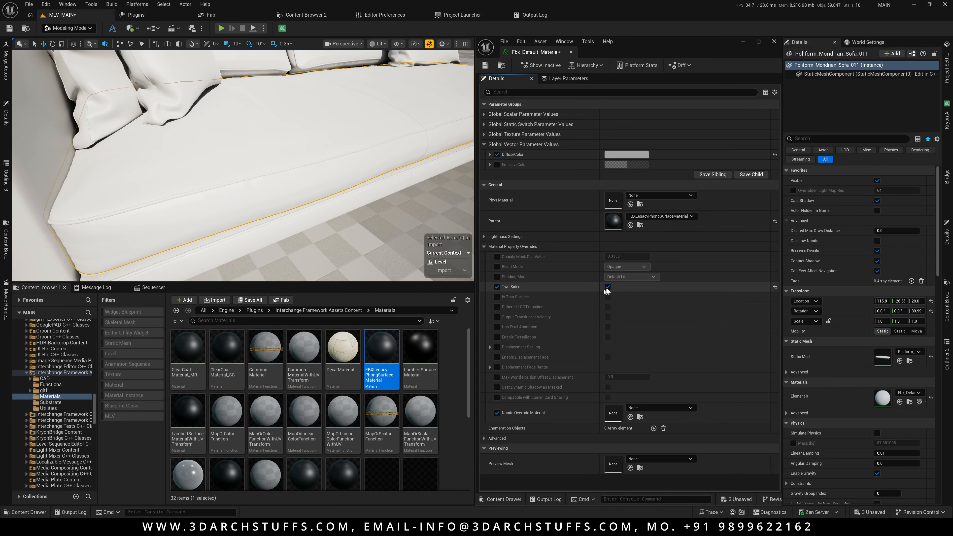
pyautogui.moveTo(391, 233)
pyautogui.keyDown('alt'); pyautogui.mouseDown()
pyautogui.moveTo(337, 170)
pyautogui.moveTo(390, 157)
pyautogui.moveTo(375, 180)
pyautogui.moveTo(384, 227)
pyautogui.mouseUp(); pyautogui.keyUp('alt')
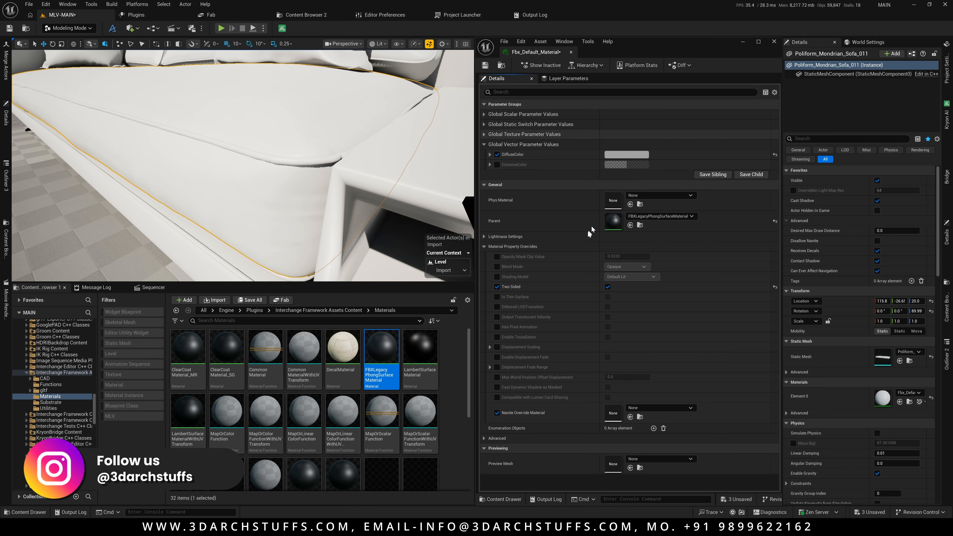
pyautogui.click(607, 286)
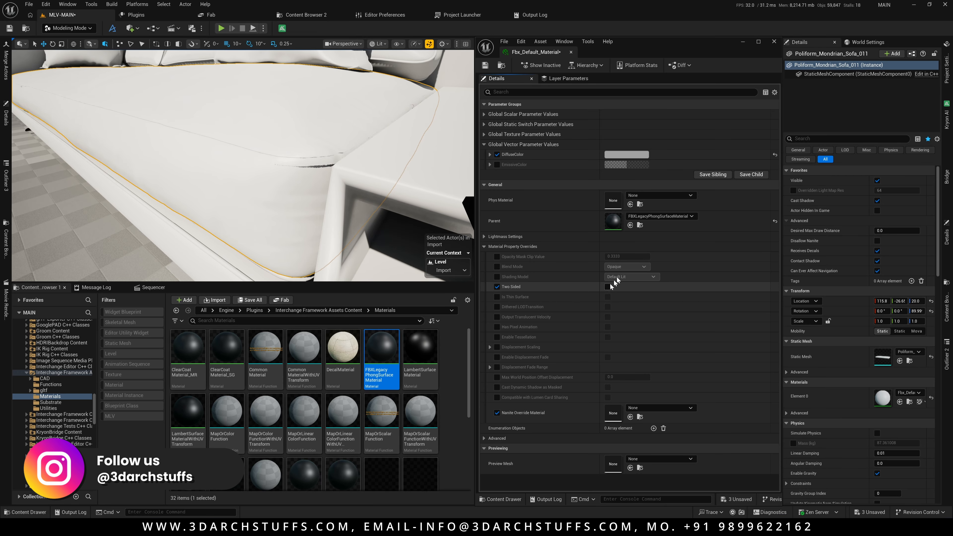
# Step: Close the material editor, preview Generate PolyGroups on the seat cushion and cancel the preview
pyautogui.click(774, 41)
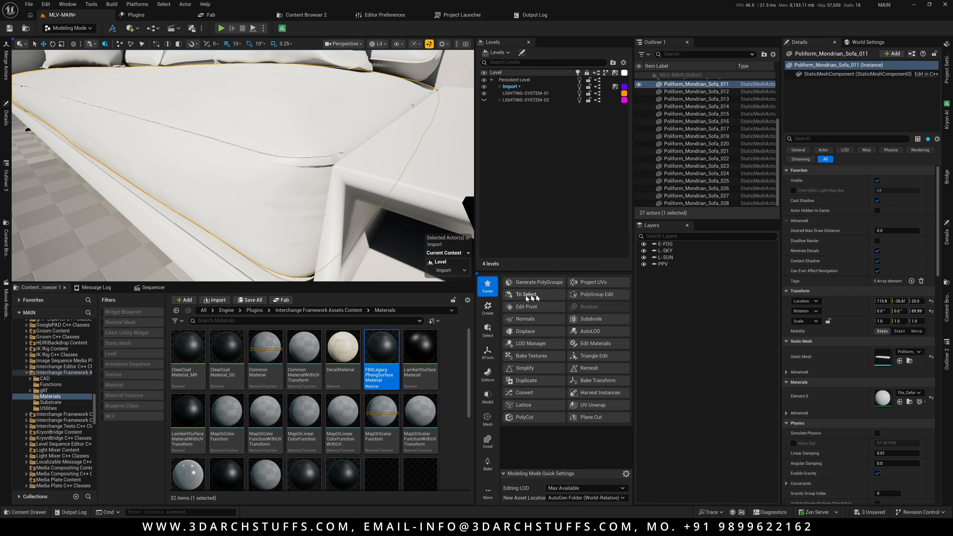
pyautogui.click(532, 282)
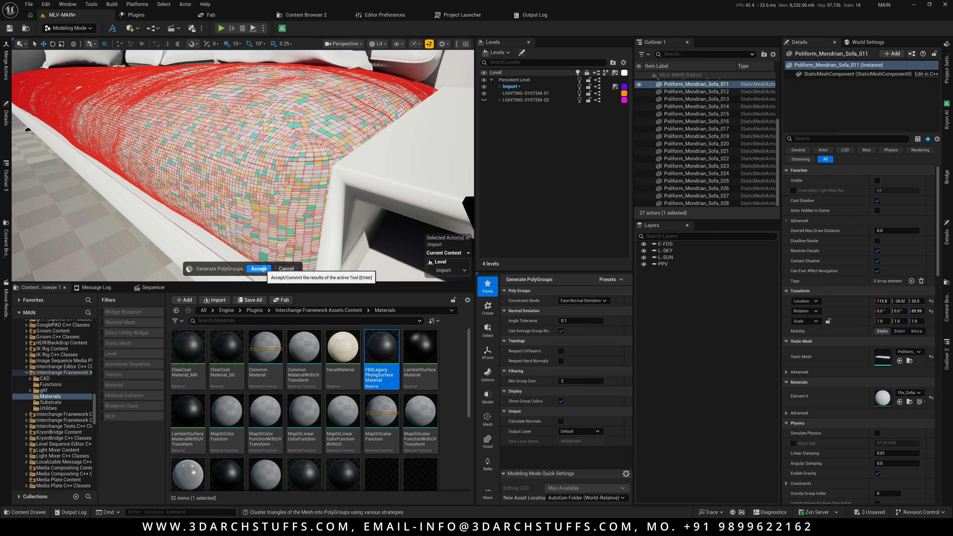
pyautogui.click(286, 269)
pyautogui.keyDown('alt'); pyautogui.moveTo(311, 159); pyautogui.dragTo(272, 159); pyautogui.keyUp('alt')
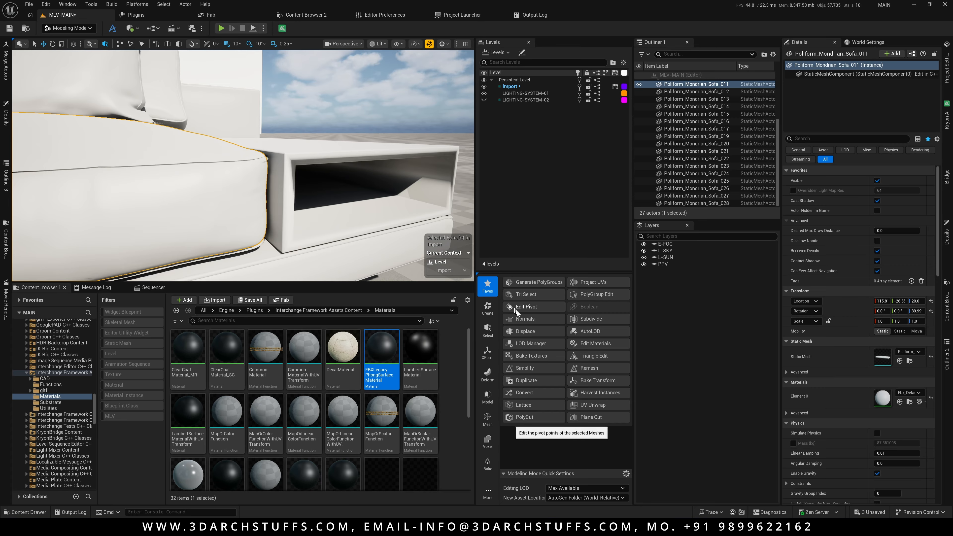
# Step: Try to pick triangles at the cushion's piping with Tri Select, using brush size 0.01 and the By Material (Connected) mode
pyautogui.click(530, 296)
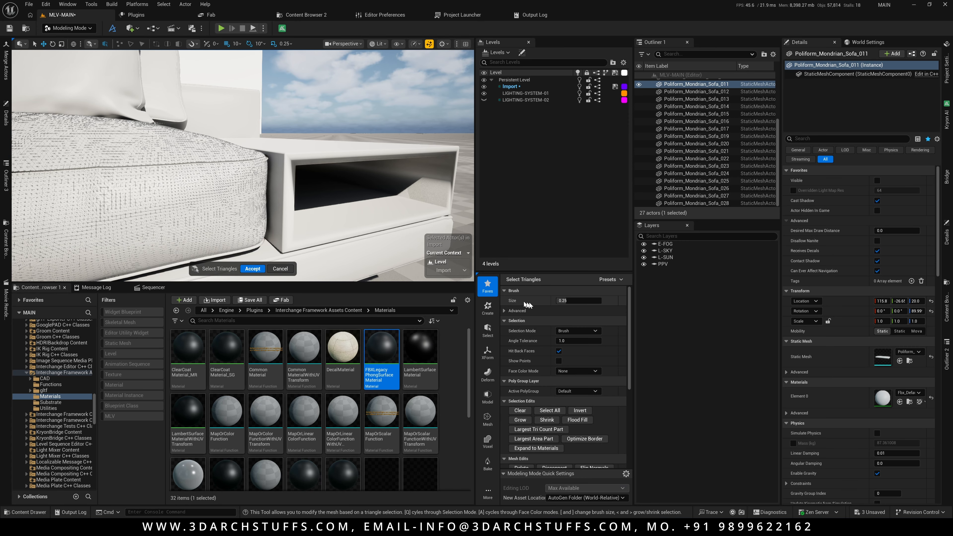
pyautogui.click(575, 301)
pyautogui.click(588, 331)
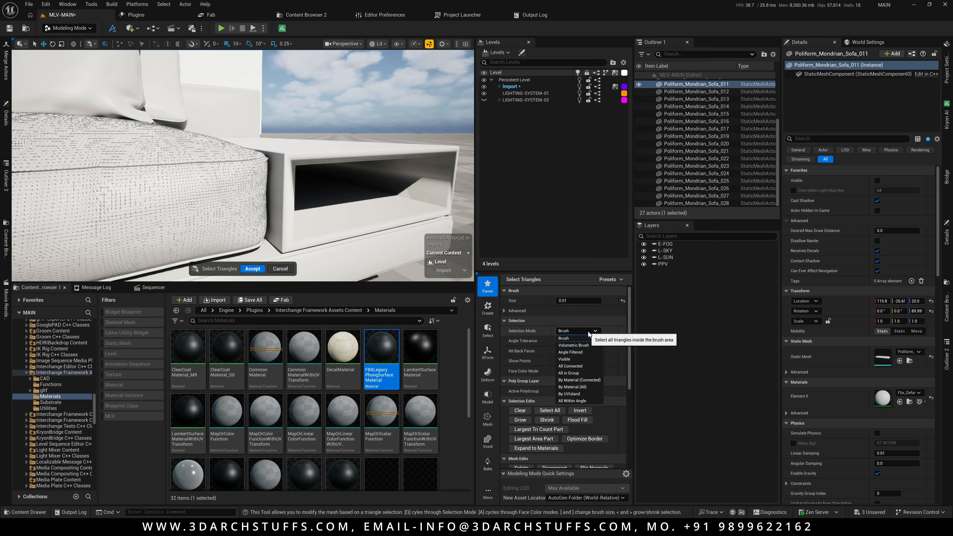
pyautogui.click(590, 381)
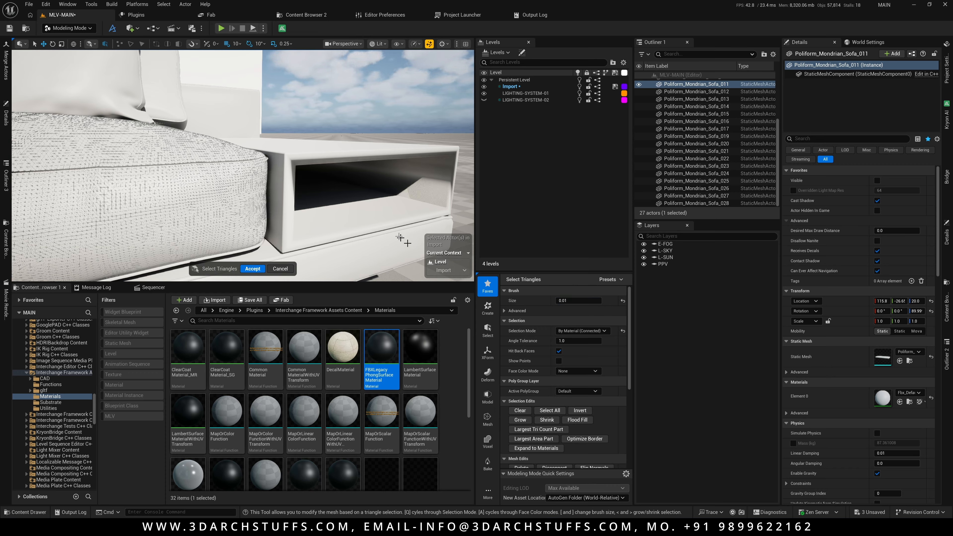
pyautogui.press('w')
pyautogui.moveTo(298, 176); pyautogui.dragTo(298, 164, button='right')
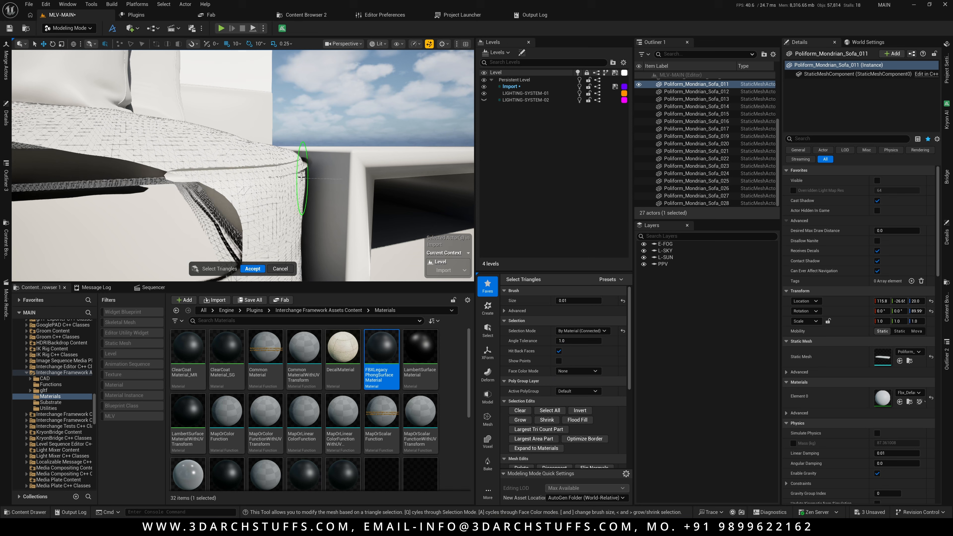
pyautogui.click(305, 164)
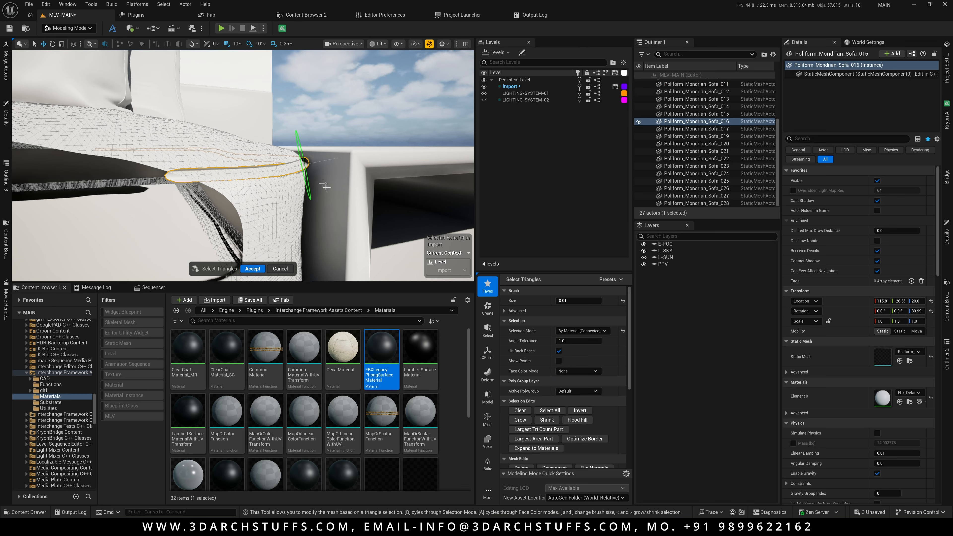
pyautogui.scroll(-2, 577, 428)
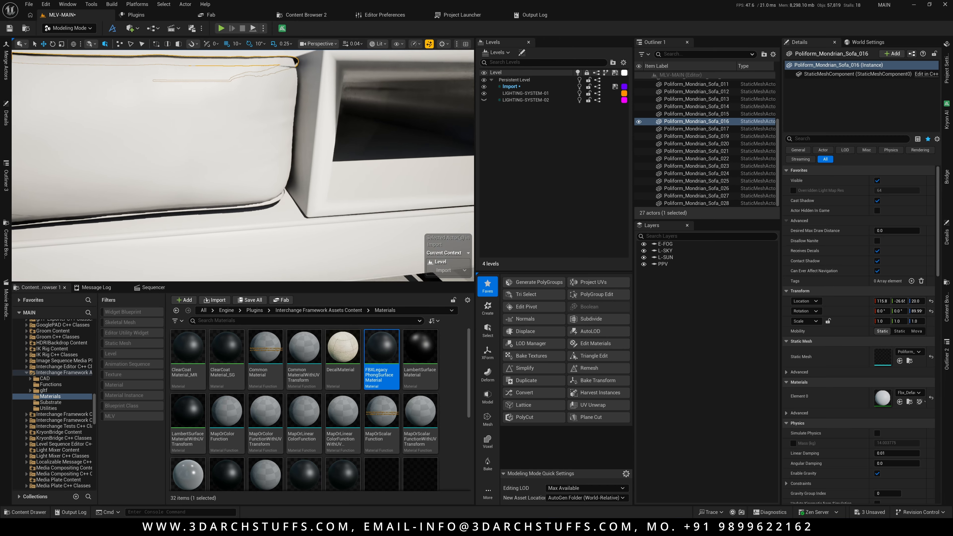
# Step: Select the seat cushion's lower and upper piping meshes together
pyautogui.click(276, 199)
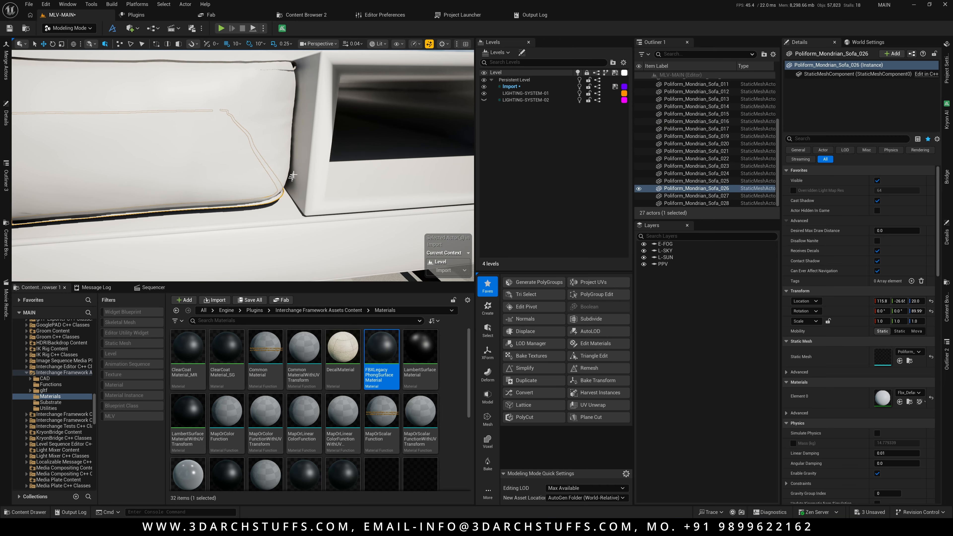
pyautogui.keyDown('alt'); pyautogui.moveTo(293, 176); pyautogui.dragTo(293, 229); pyautogui.keyUp('alt')
pyautogui.moveTo(296, 169); pyautogui.dragTo(296, 177, button='right')
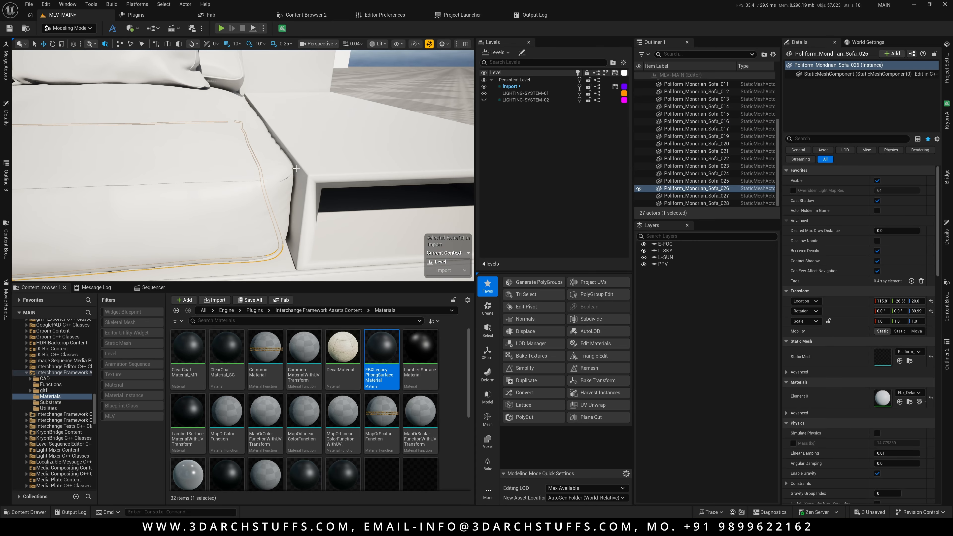
pyautogui.keyDown('ctrl'); pyautogui.click(292, 169); pyautogui.keyUp('ctrl')
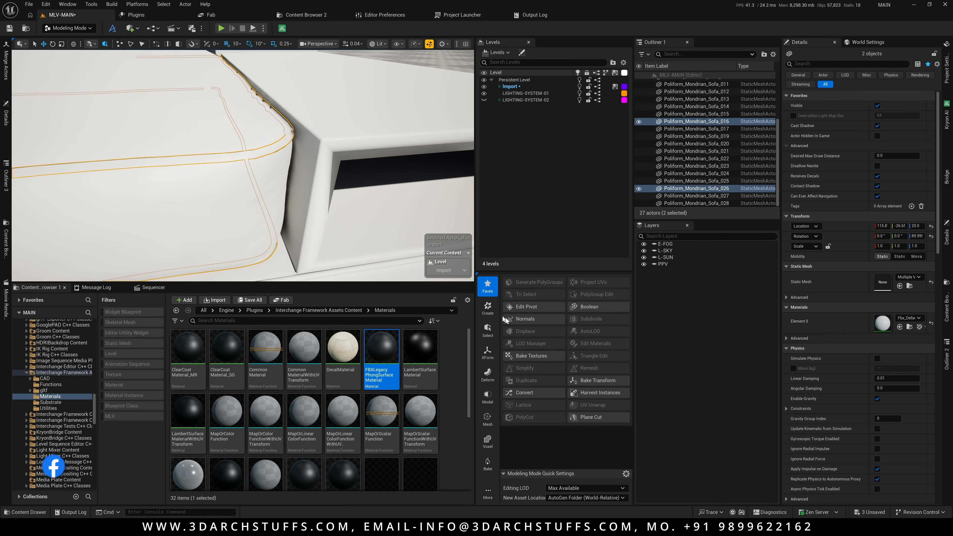
# Step: Recompute both piping meshes' normals with Fix Inconsistent Normals off and Invert Normals on, check the piping all around, and accept
pyautogui.click(513, 319)
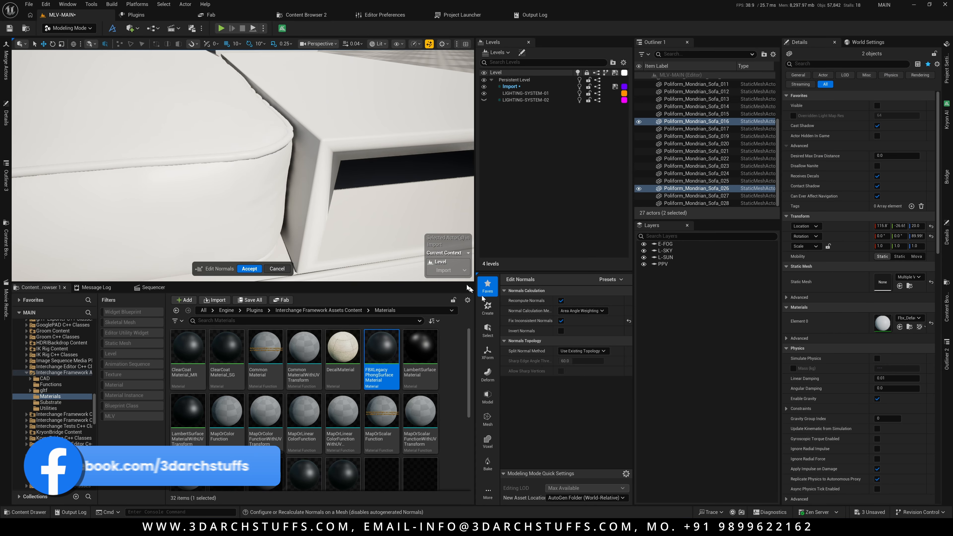
pyautogui.click(562, 322)
pyautogui.click(561, 331)
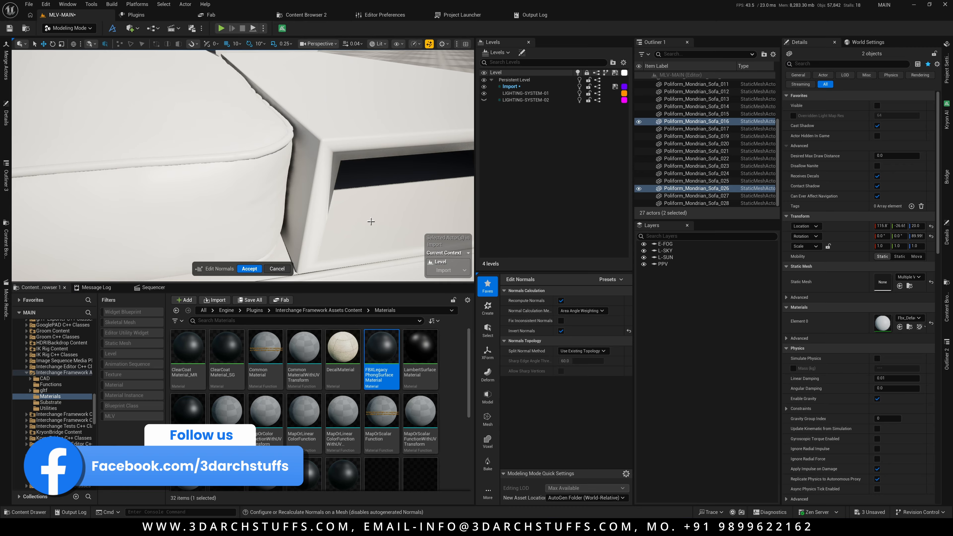
pyautogui.keyDown('alt'); pyautogui.moveTo(370, 223); pyautogui.dragTo(371, 150); pyautogui.keyUp('alt')
pyautogui.moveTo(360, 221); pyautogui.dragTo(361, 184, button='right')
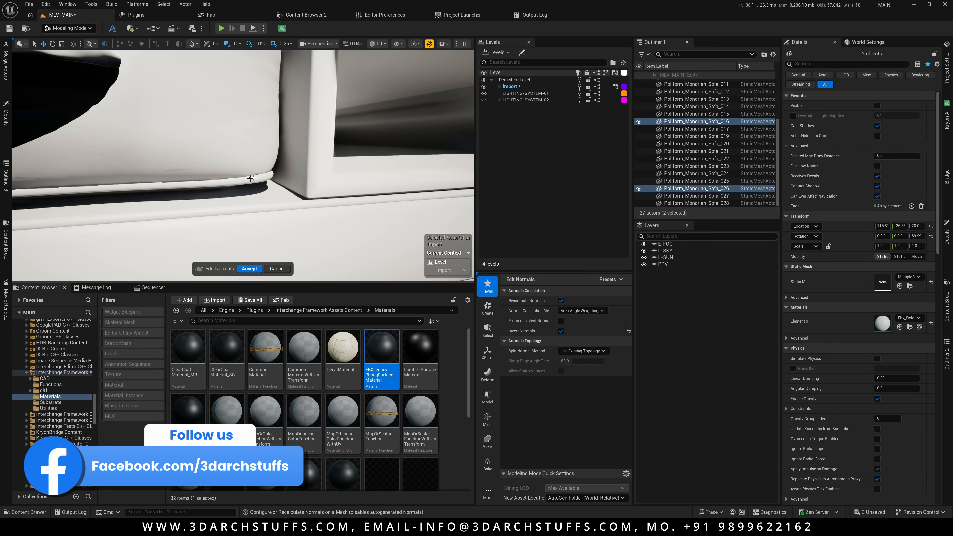
pyautogui.moveTo(294, 186); pyautogui.dragTo(294, 129, button='middle')
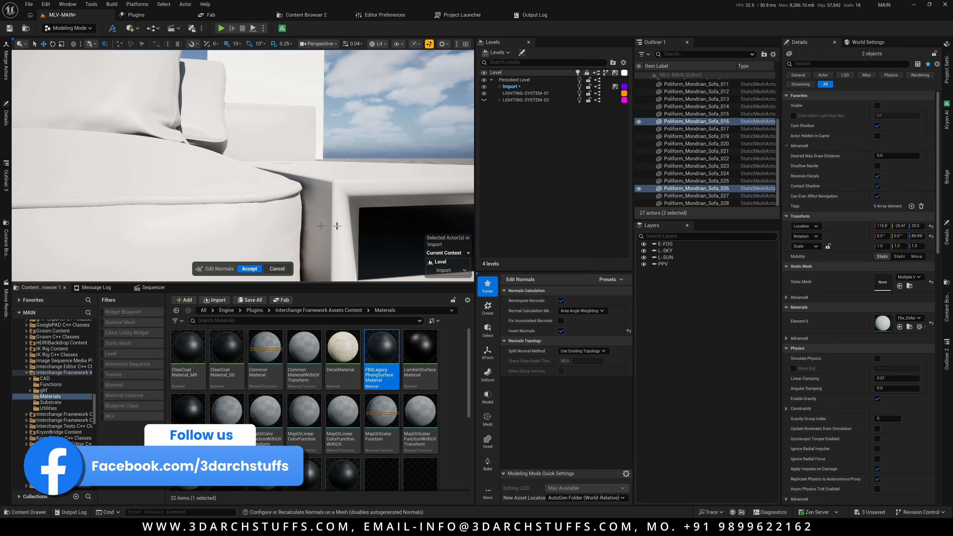
pyautogui.moveTo(337, 226); pyautogui.dragTo(262, 226, button='right')
pyautogui.moveTo(317, 186); pyautogui.dragTo(315, 221, button='right')
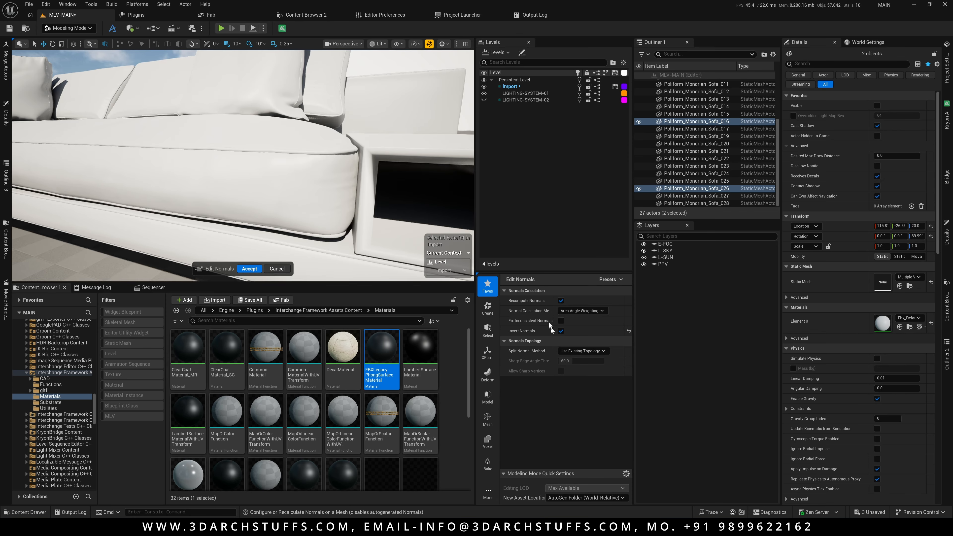
pyautogui.click(561, 331)
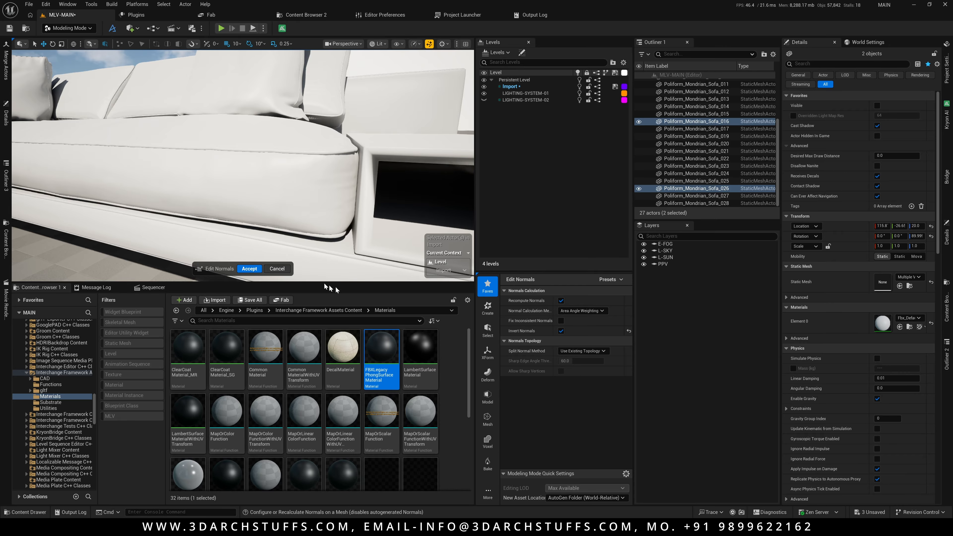
pyautogui.press('Return')
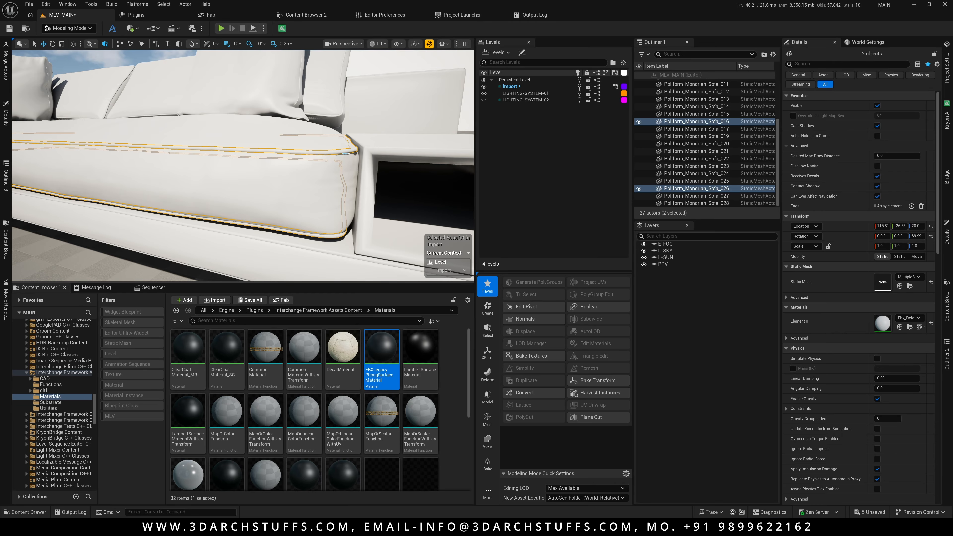
# Step: Reselect both piping meshes and accept another normals recompute with Fix Inconsistent Normals and Invert Normals off
pyautogui.click(339, 147)
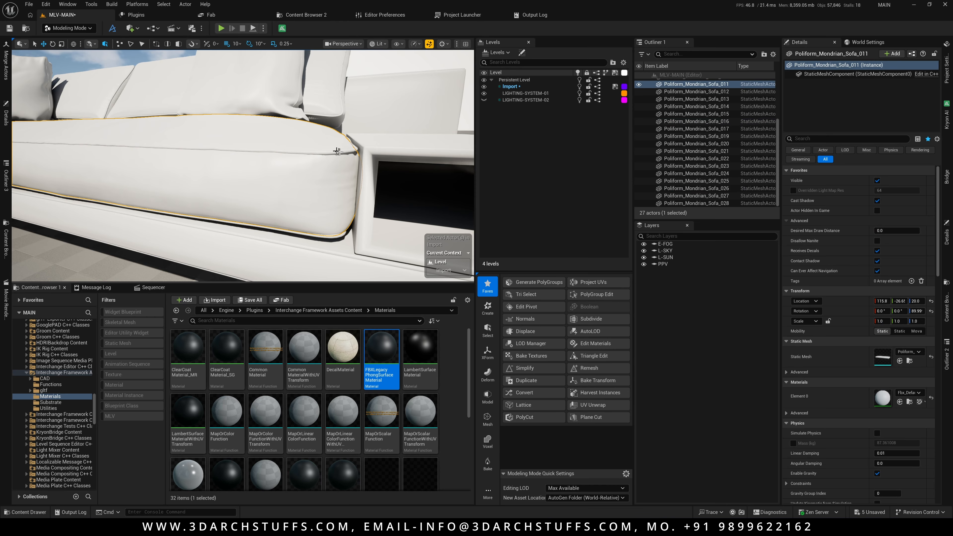
pyautogui.click(351, 152)
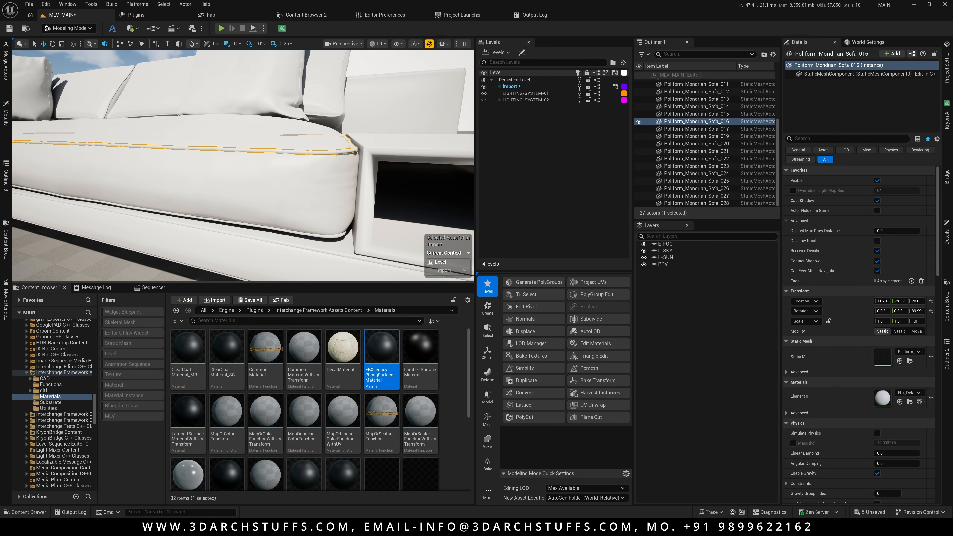
pyautogui.click(349, 192)
pyautogui.keyDown('ctrl'); pyautogui.click(350, 153); pyautogui.keyUp('ctrl')
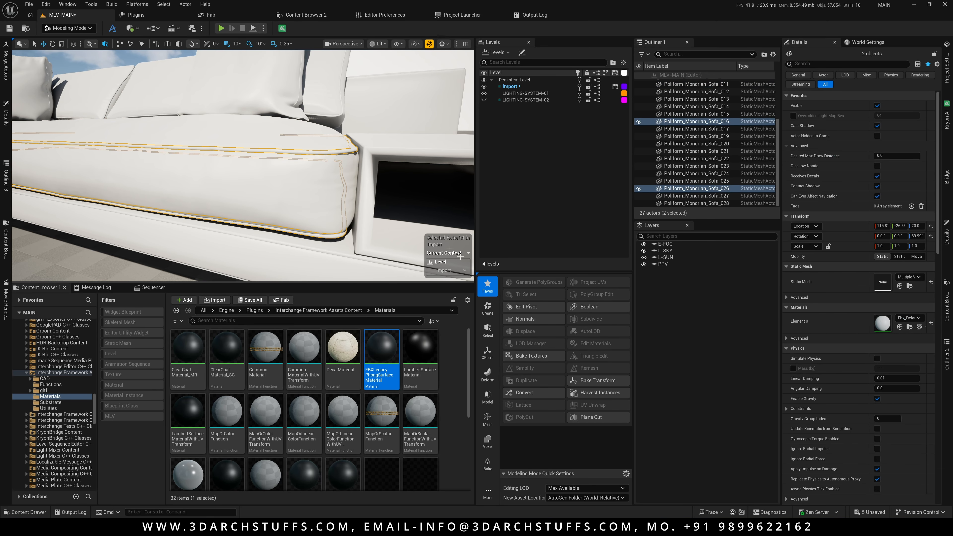
pyautogui.click(526, 320)
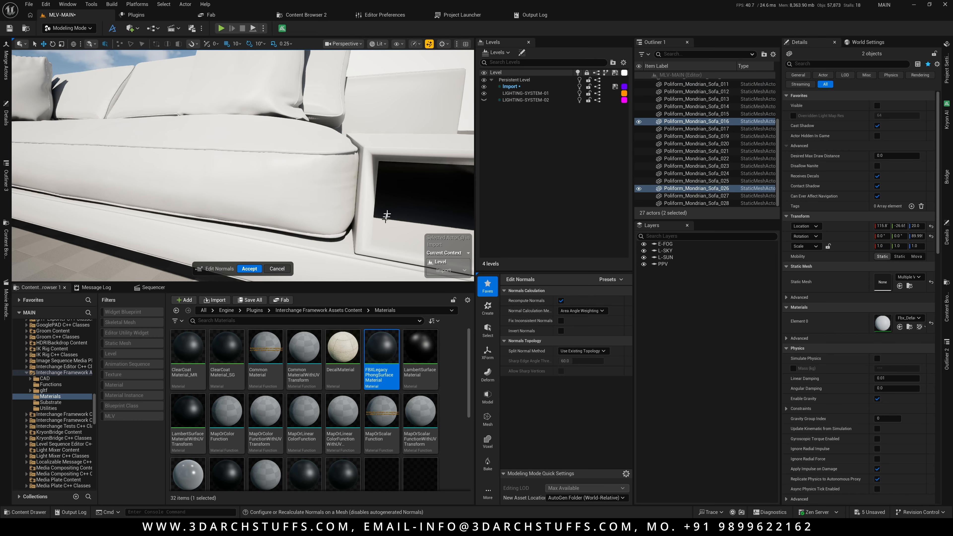
pyautogui.press('Return')
# Step: Open Fbx_Default_Material from the seat cushion and enable Two Sided
pyautogui.moveTo(357, 179); pyautogui.dragTo(295, 188, button='right')
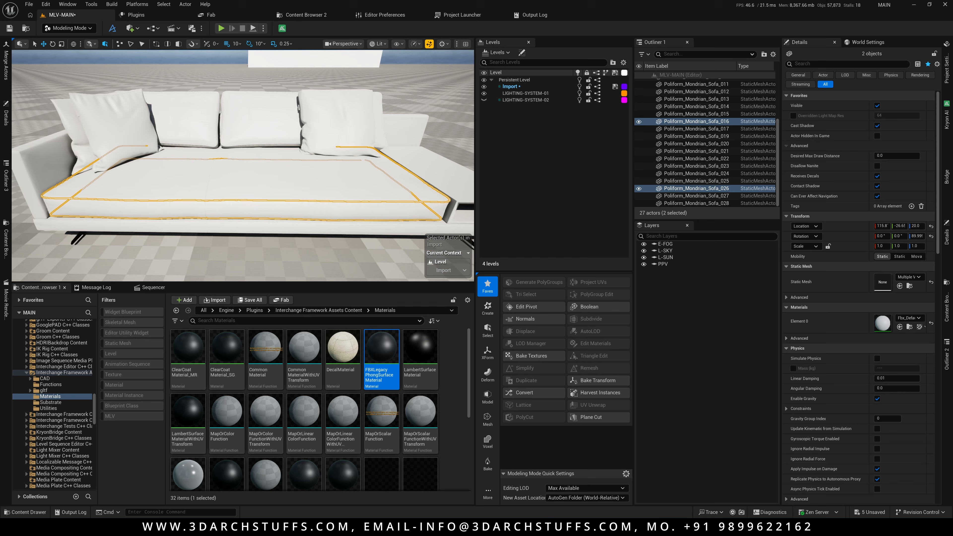
pyautogui.click(333, 209)
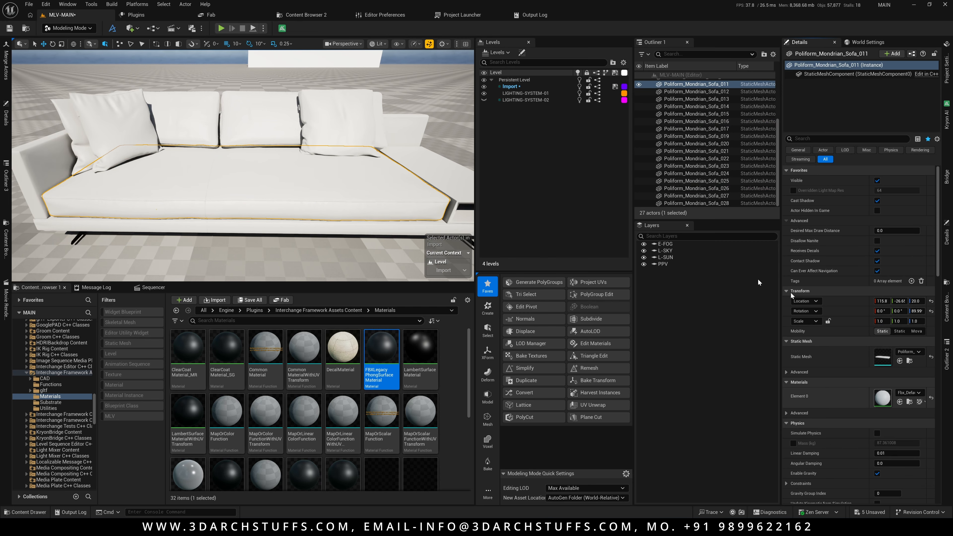
pyautogui.doubleClick(883, 397)
pyautogui.click(609, 286)
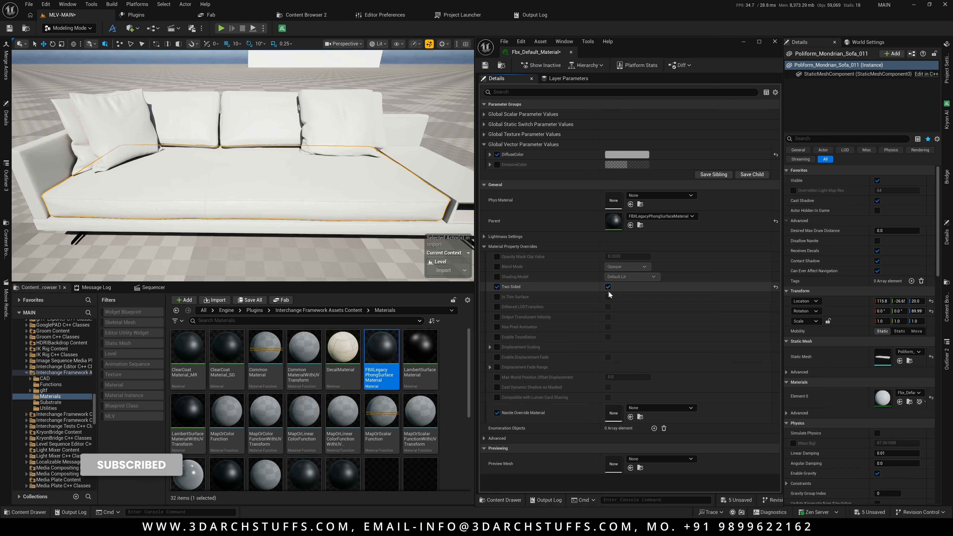
# Step: Examine the seat cushion's edges and the whole sofa from several angles, and close the material editor
pyautogui.moveTo(390, 221); pyautogui.dragTo(420, 256, button='right')
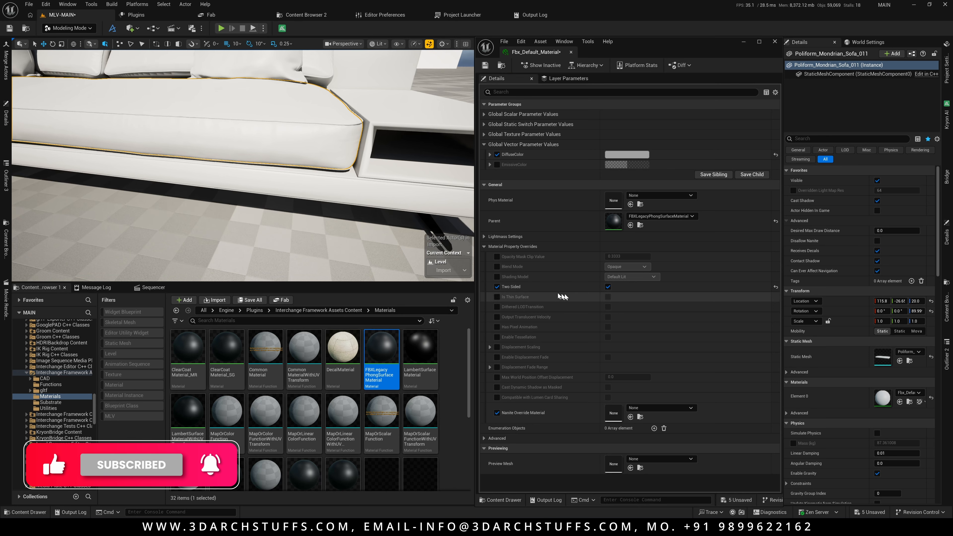
pyautogui.moveTo(413, 232); pyautogui.dragTo(358, 175, button='right')
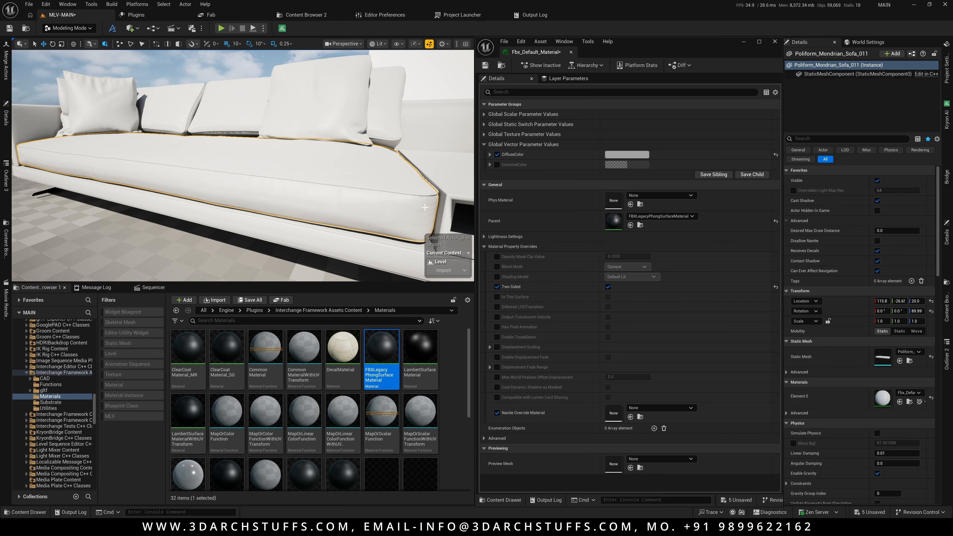
pyautogui.moveTo(425, 207); pyautogui.dragTo(439, 212, button='right')
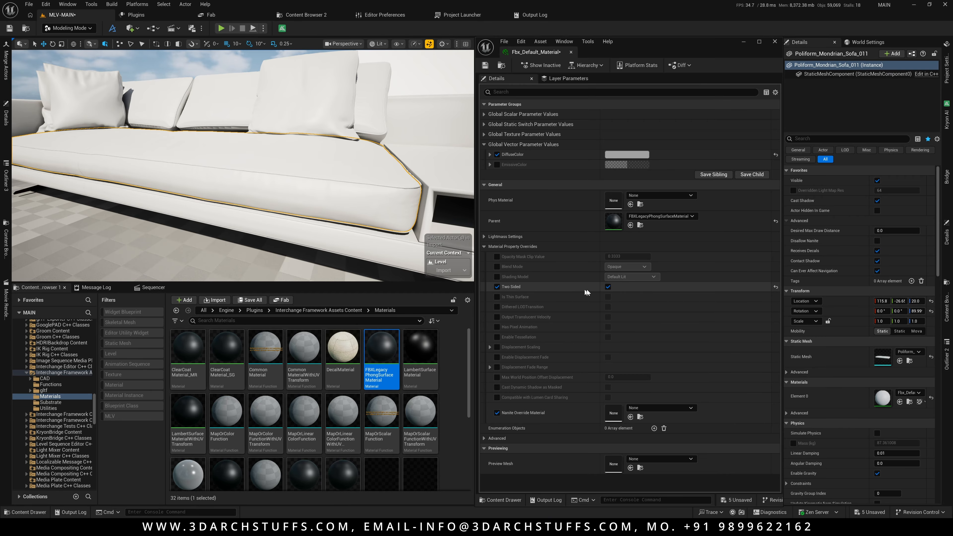
pyautogui.click(775, 42)
pyautogui.moveTo(451, 240); pyautogui.dragTo(432, 256, button='right')
pyautogui.moveTo(342, 179); pyautogui.dragTo(342, 177, button='right')
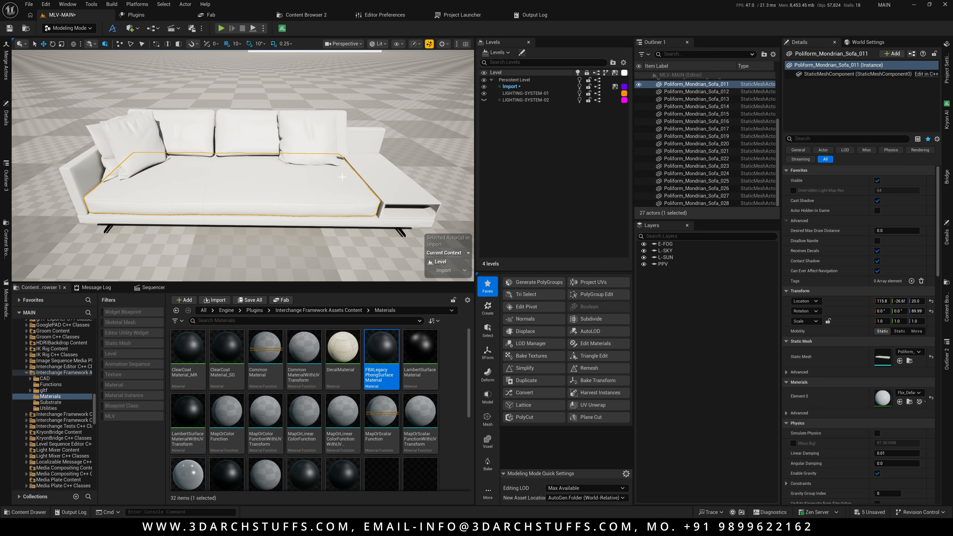